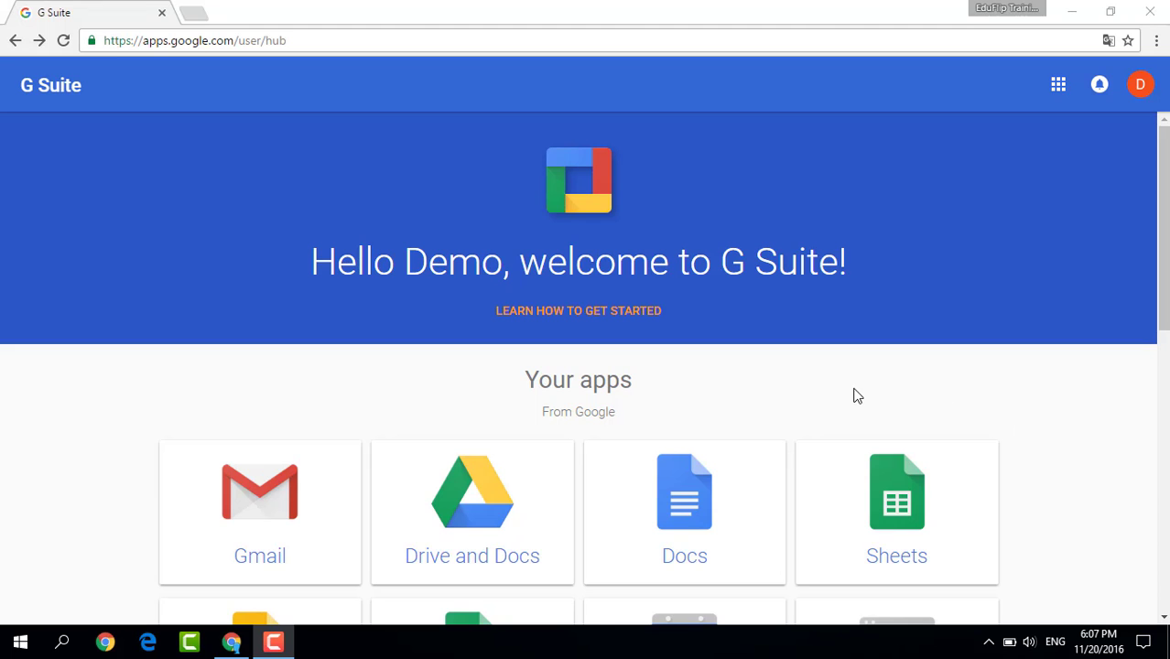
Find the Sites card in the G Suite Your apps grid and open Google Sites
scroll(855, 395, down, 4)
scroll(855, 395, up, 4)
scroll(856, 395, down, 4)
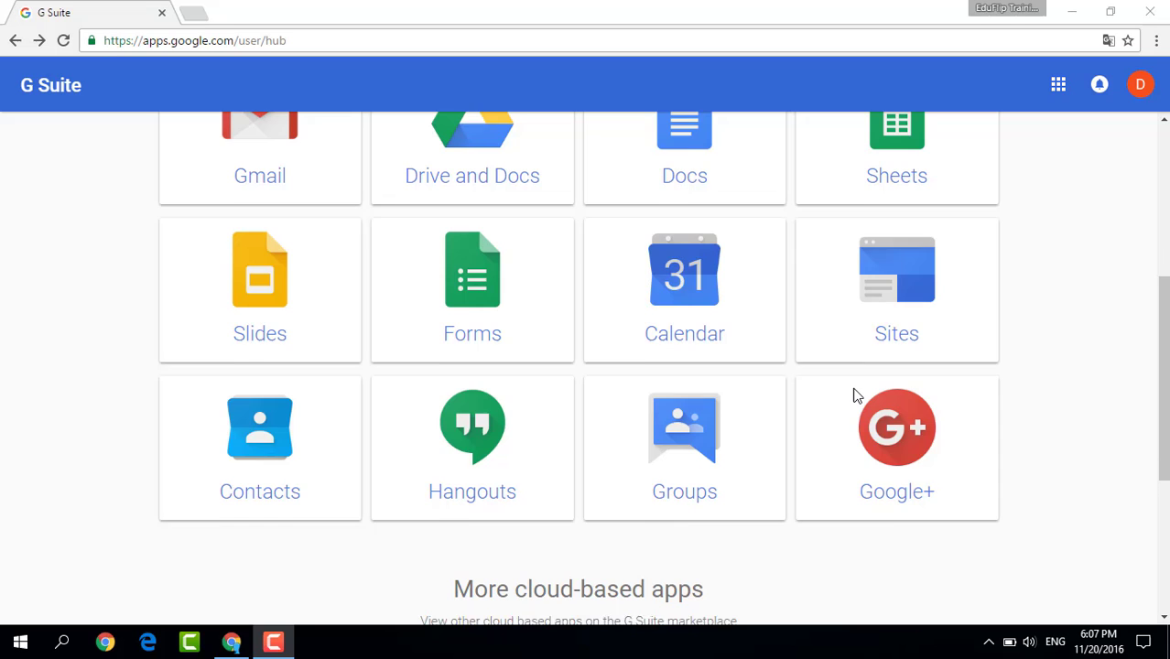
mouse_move(903, 302)
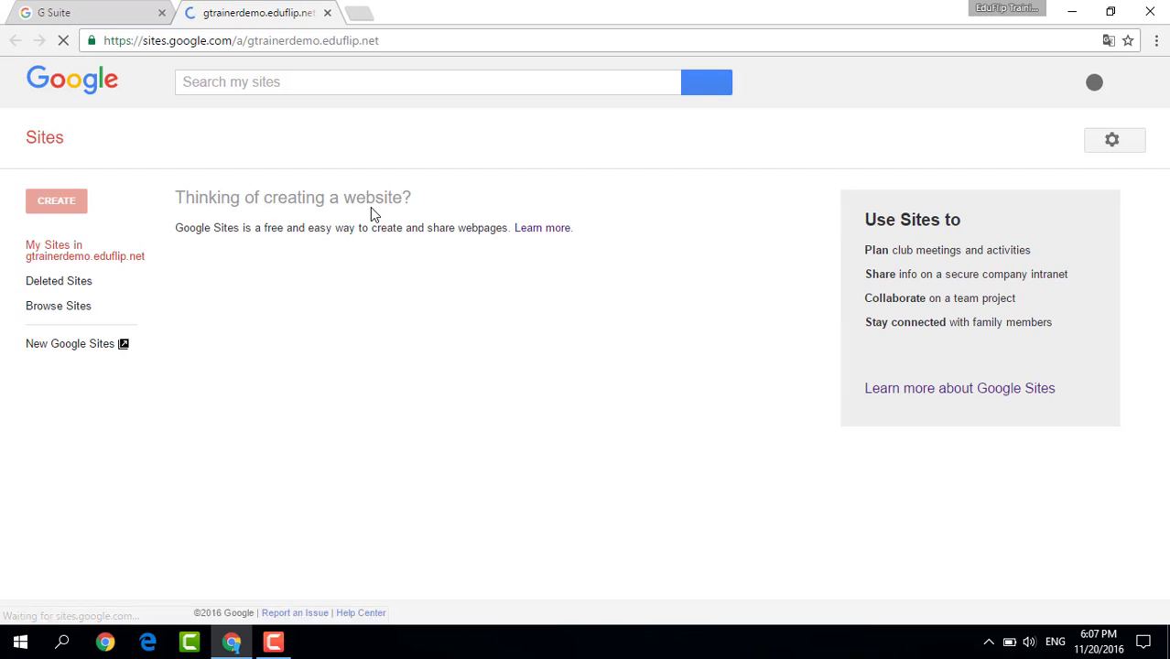
Switch to New Google Sites, get past the welcome card, and start a blank Untitled Site
click(77, 345)
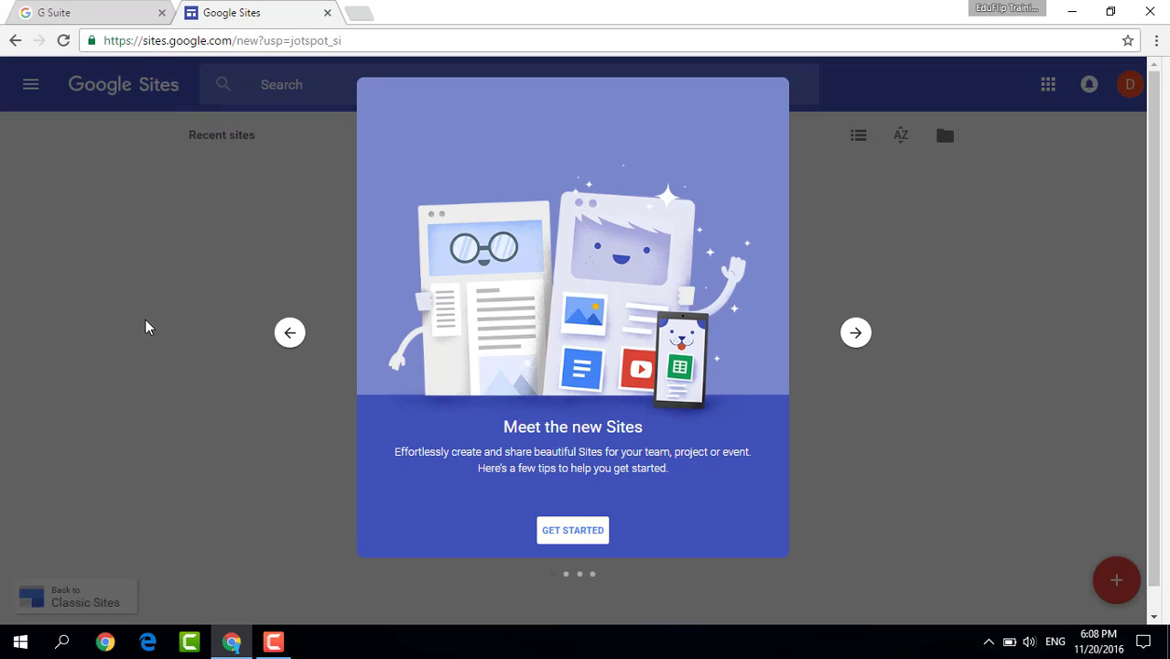
click(577, 538)
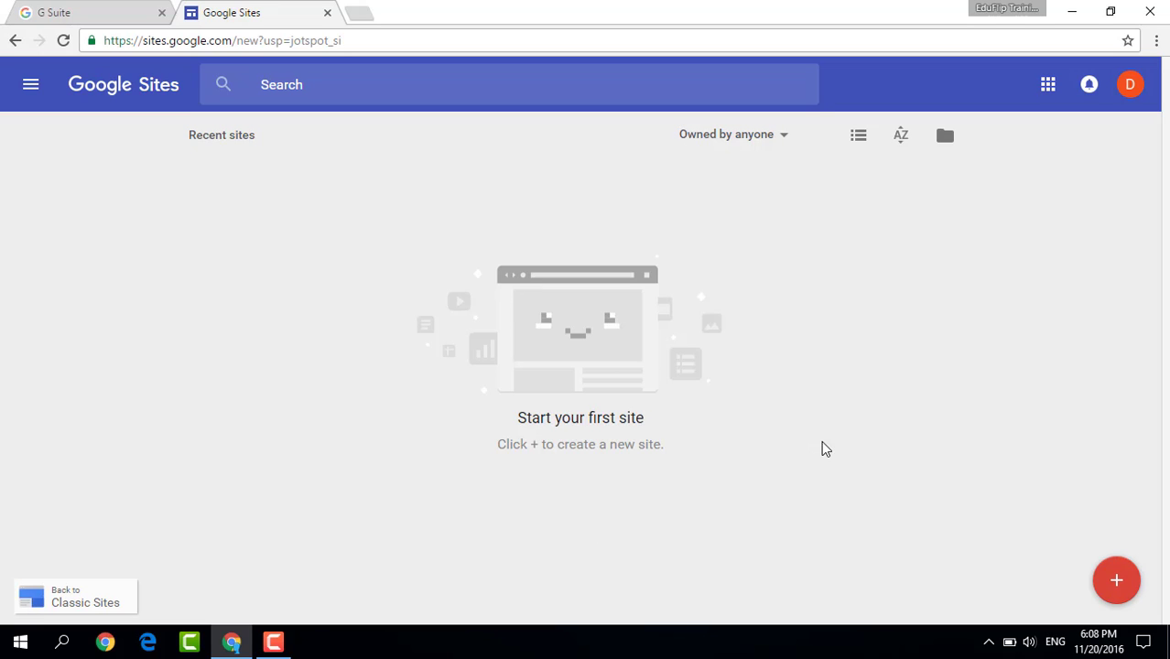
click(1117, 585)
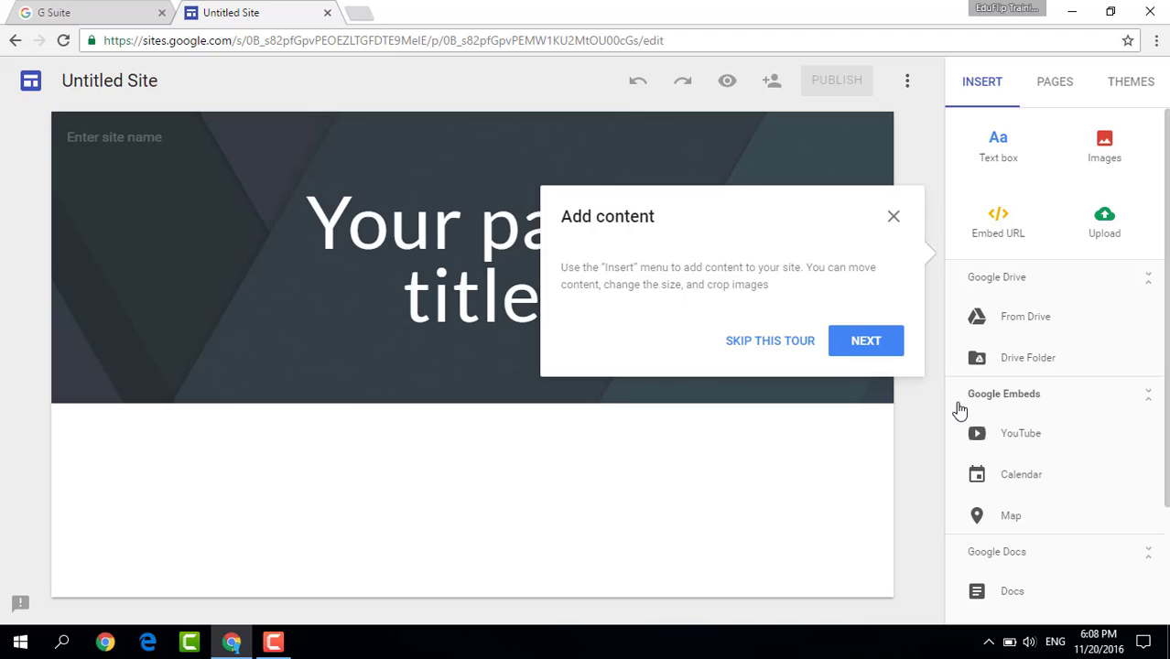
Rename the untitled site to 'Demo Student Portfolio', correcting the typo
click(771, 343)
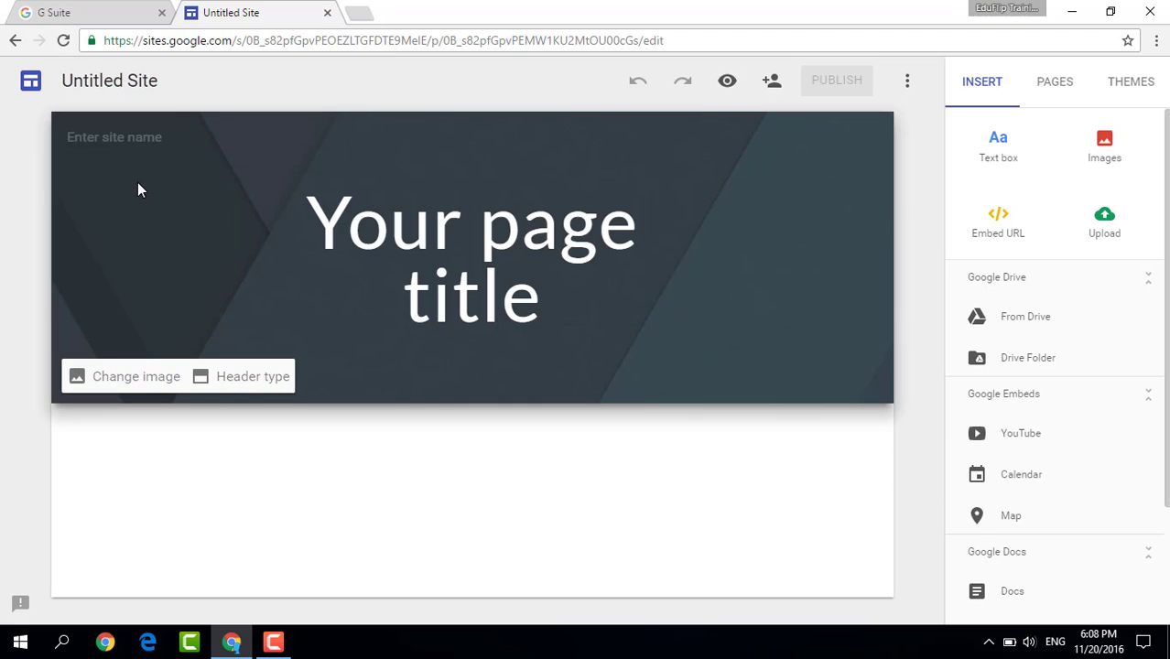
click(92, 81)
key(BackSpace)
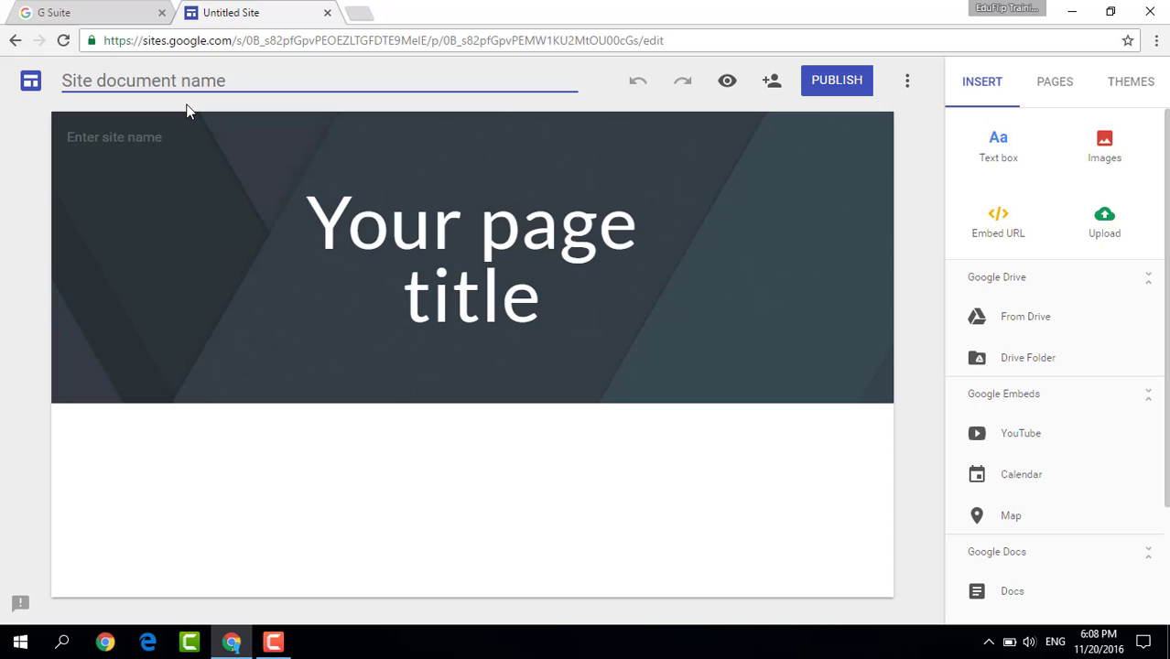
text(Demo Student)
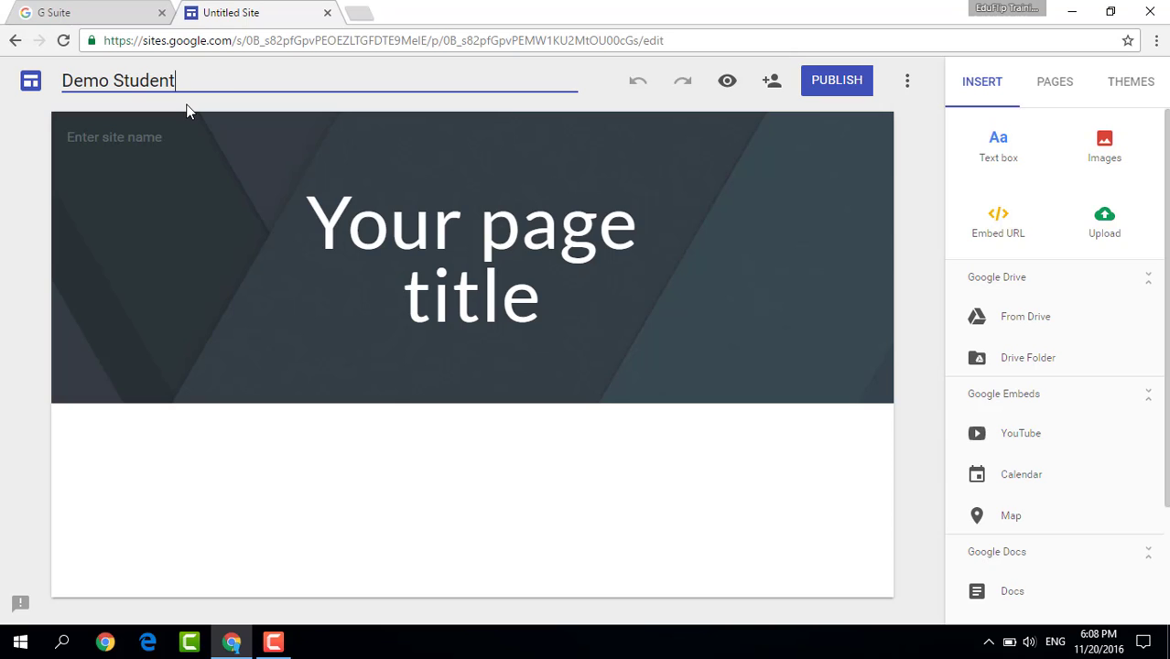
text( Portfokio)
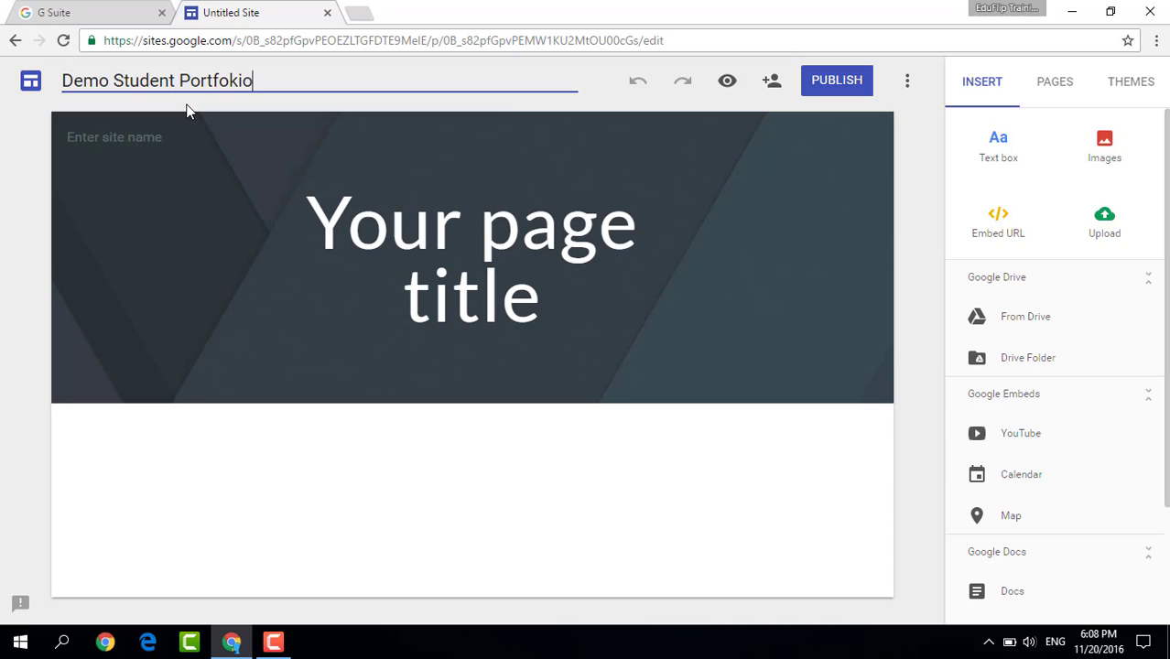
key(BackSpace)
key(BackSpace)
key(BackSpace)
text(lio)
Replace the placeholder page title with 'Demo Student' and look over its text styles
click(481, 260)
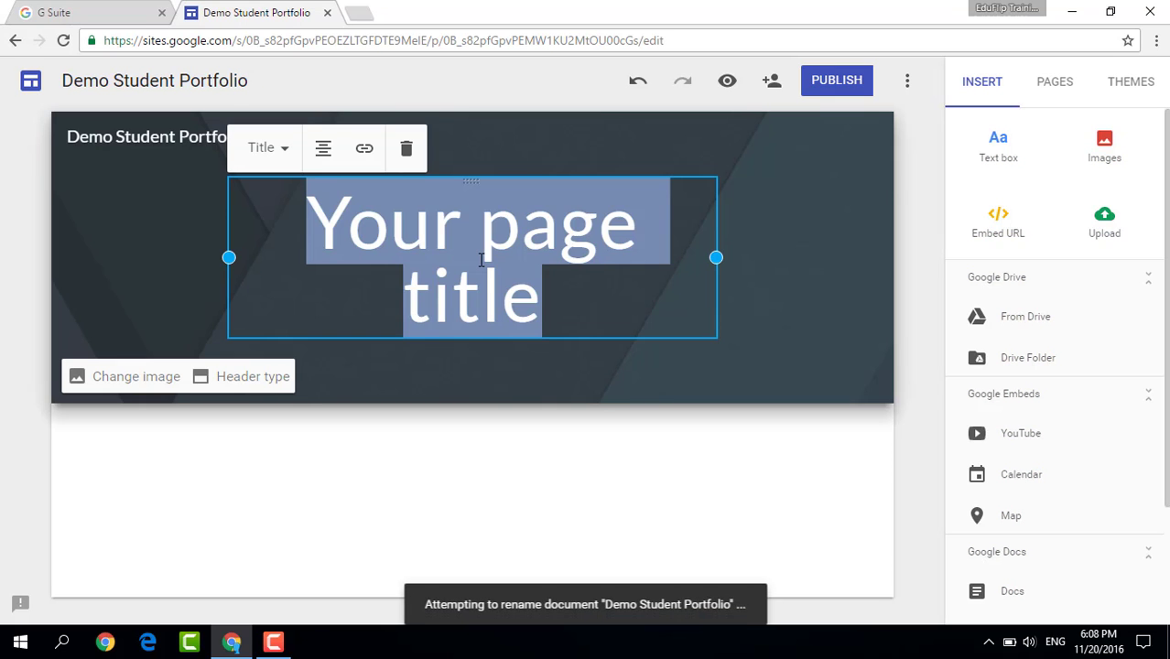
text(Demo Student)
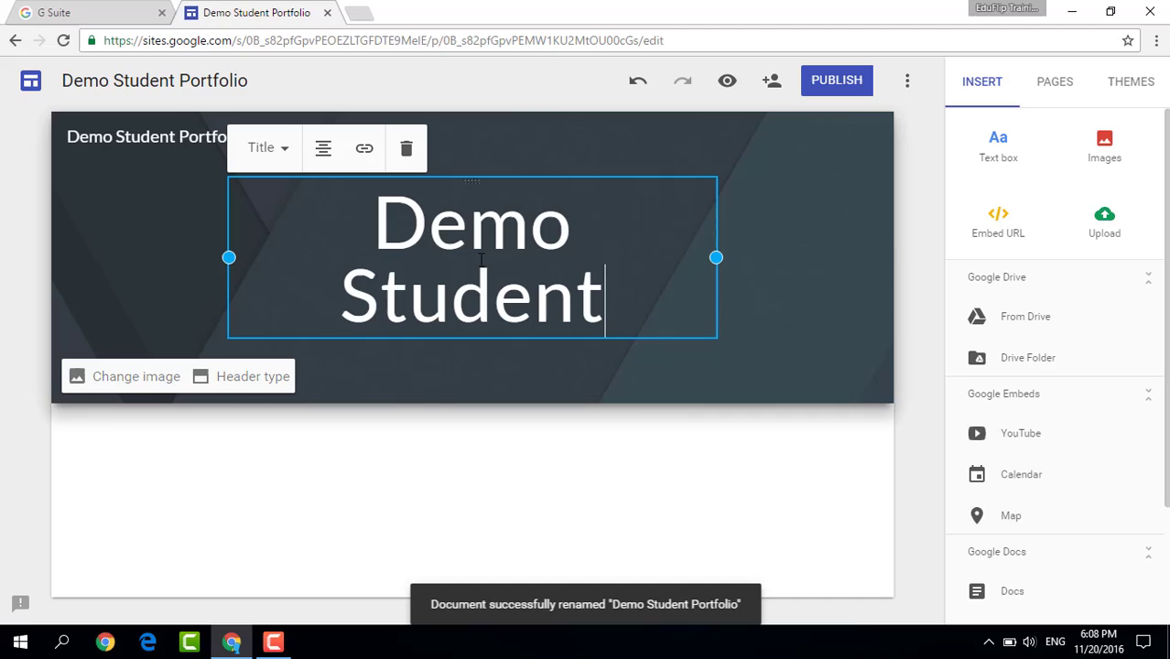
triple_click(428, 267)
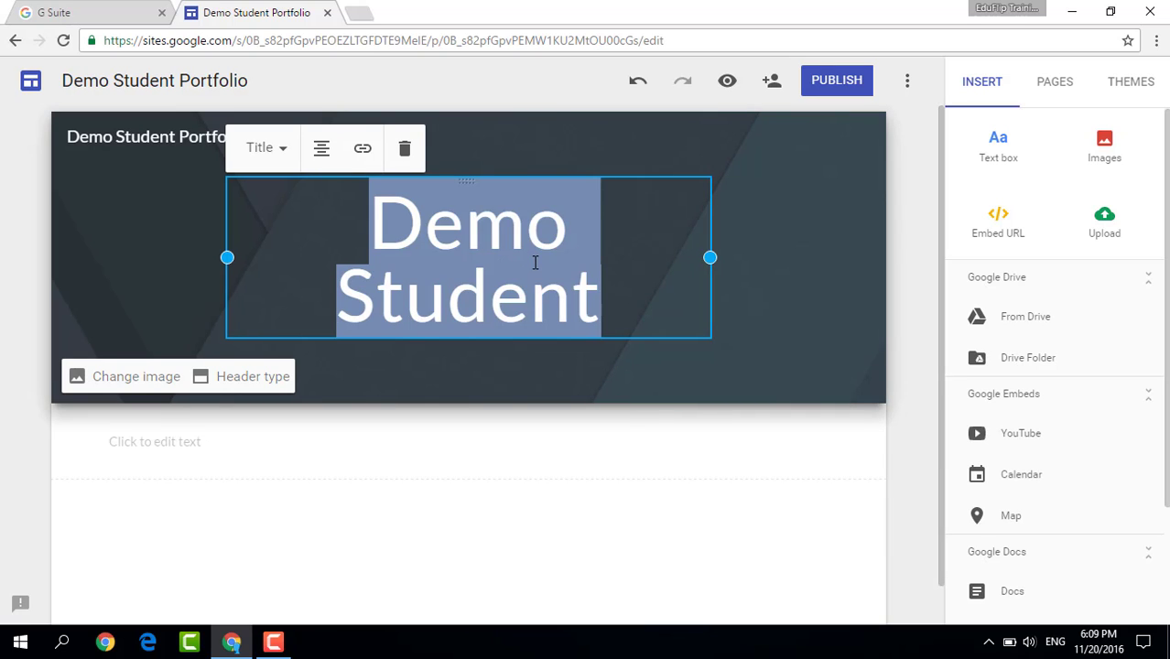
click(280, 149)
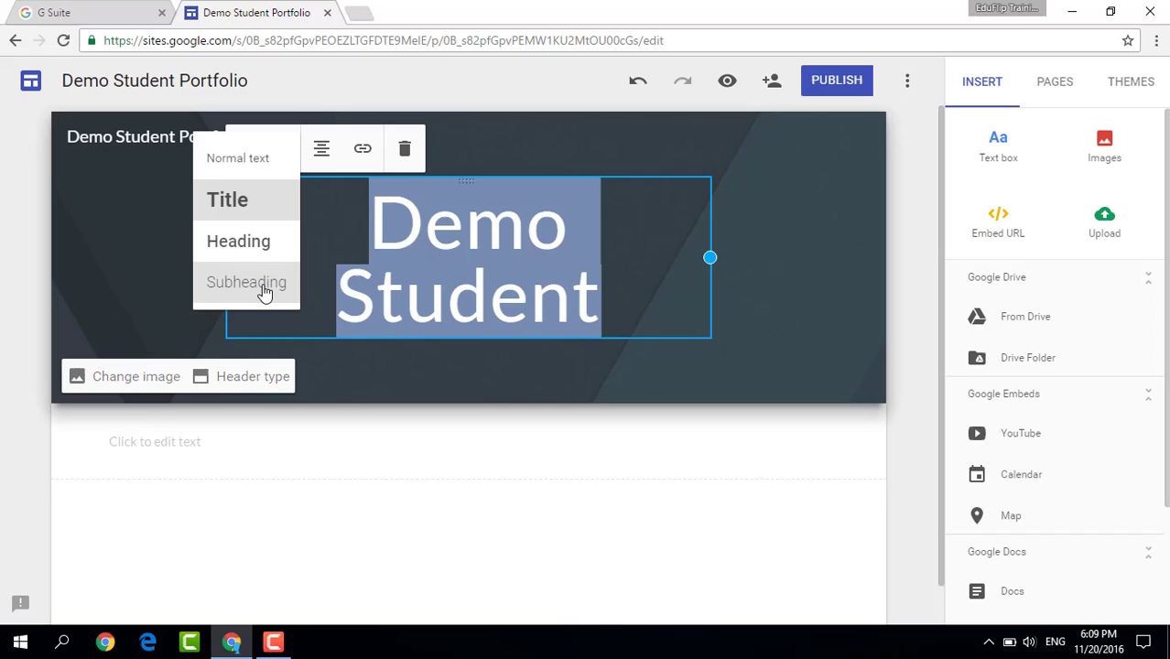
click(778, 315)
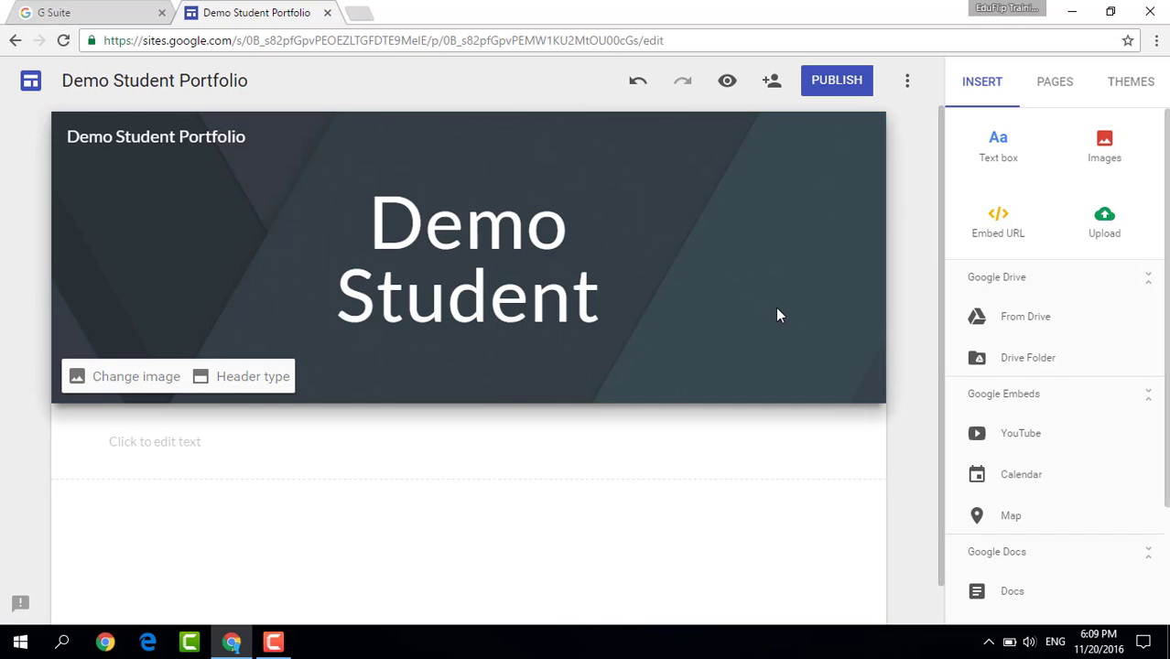
scroll(778, 312, down, 1)
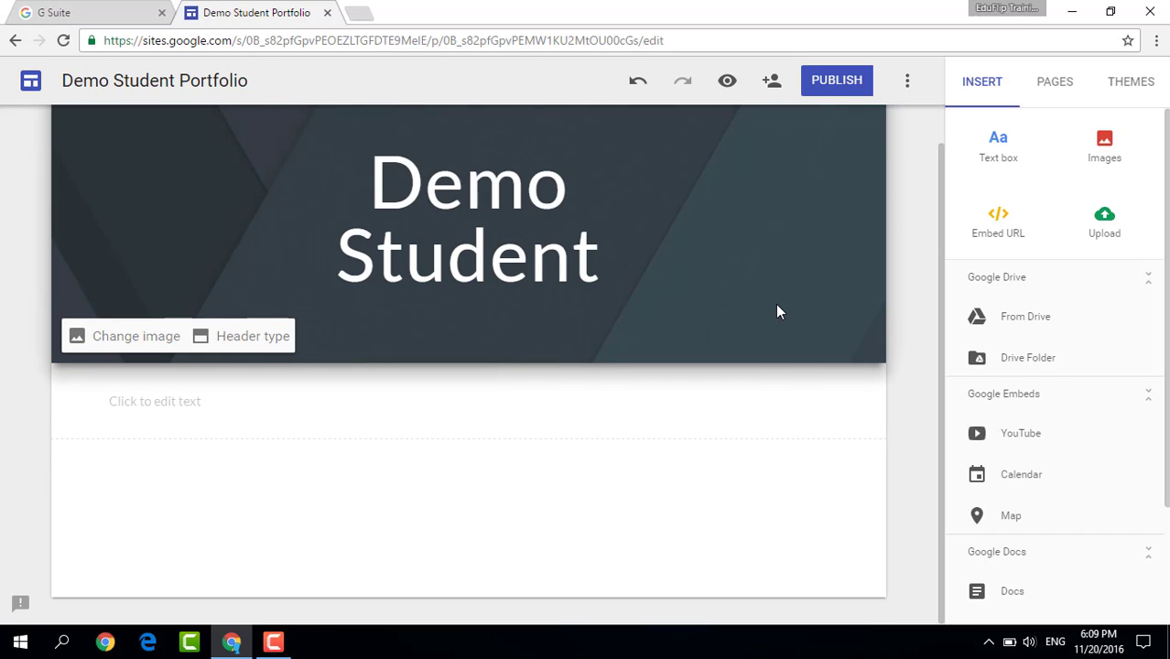
scroll(778, 312, up, 1)
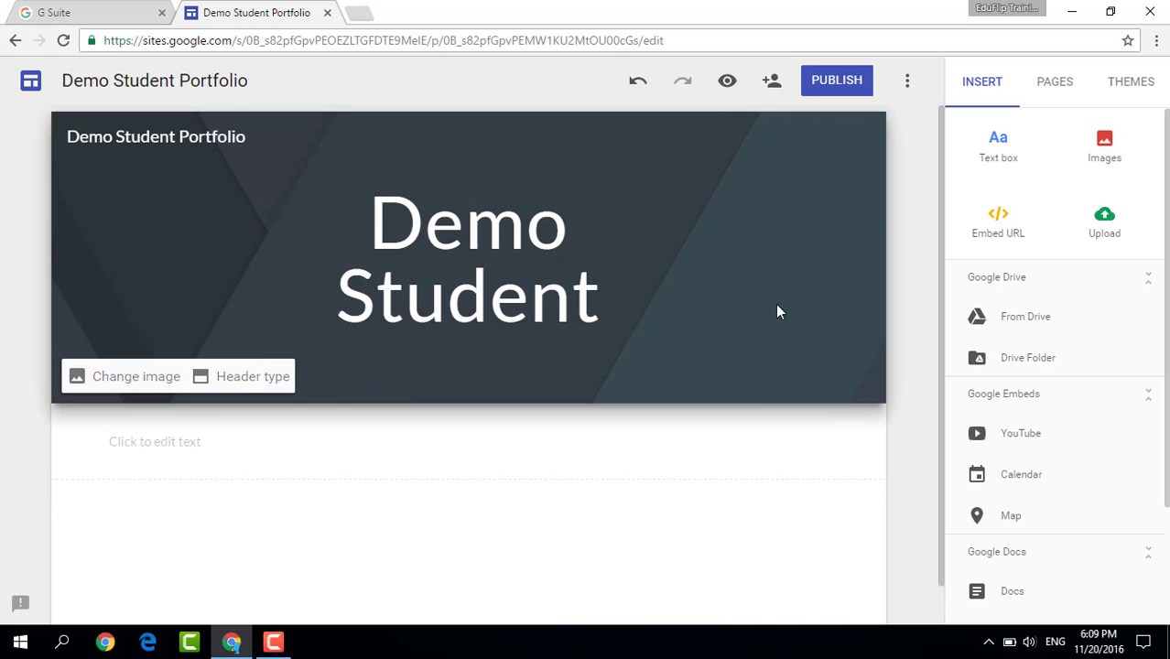
click(728, 82)
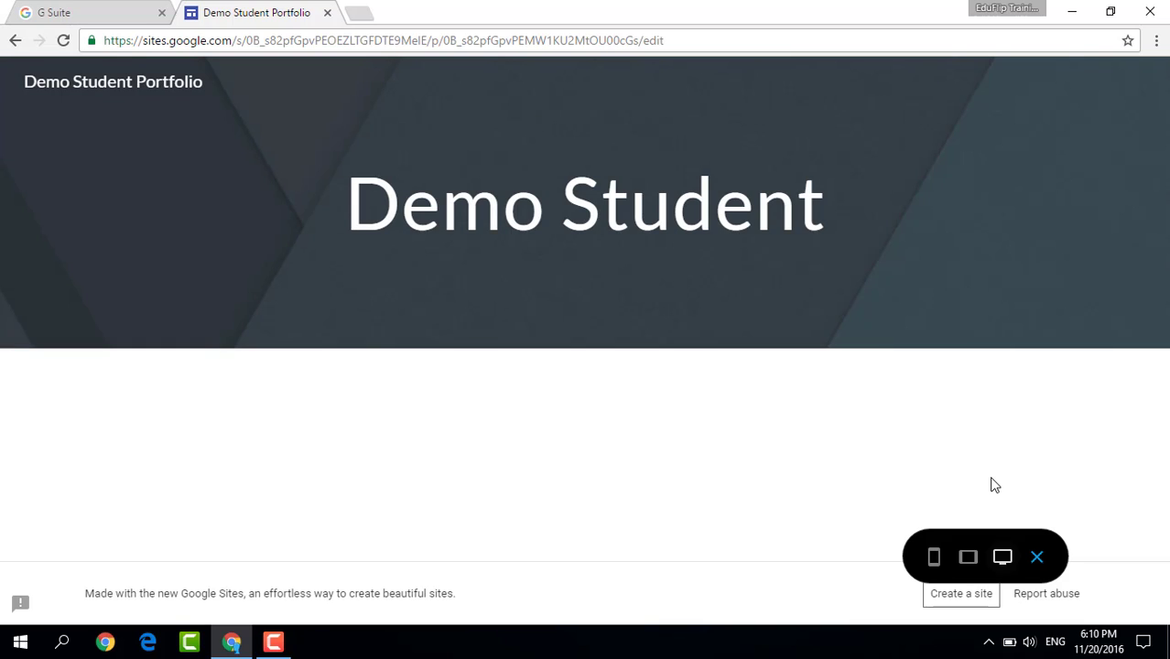
click(971, 565)
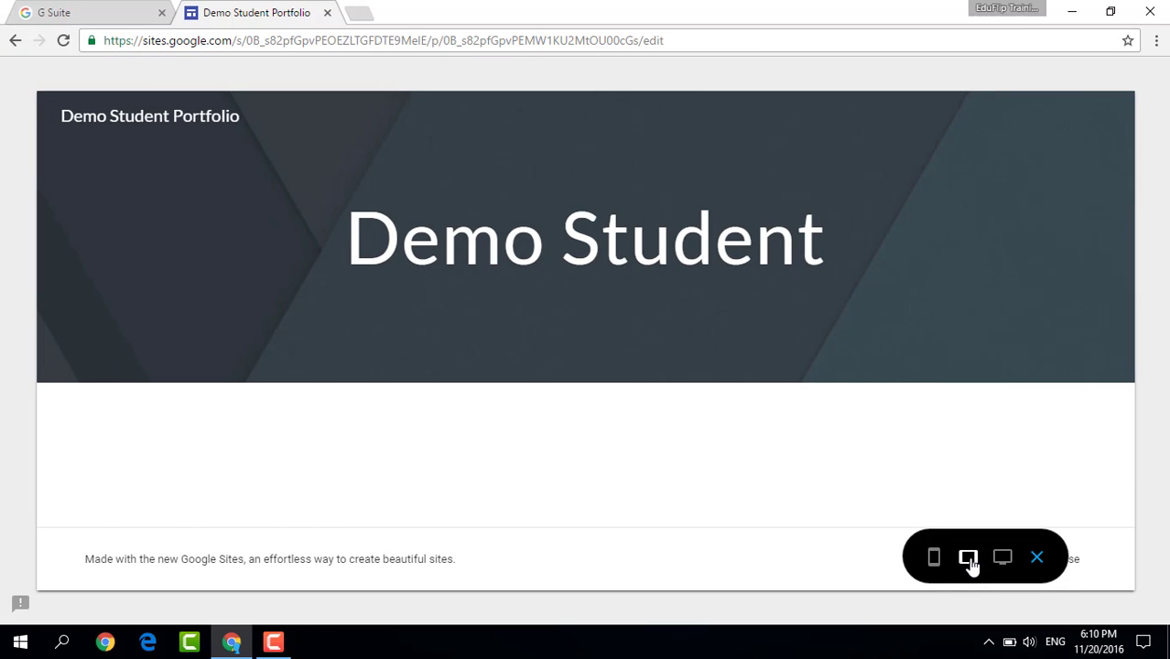
click(935, 561)
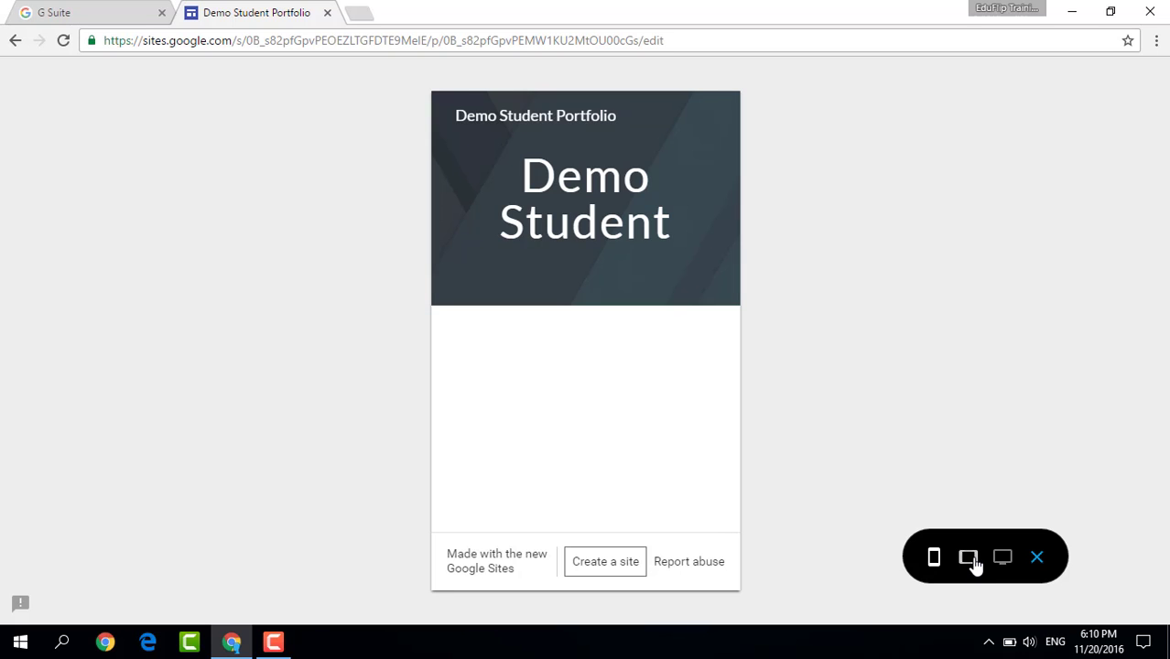
click(970, 561)
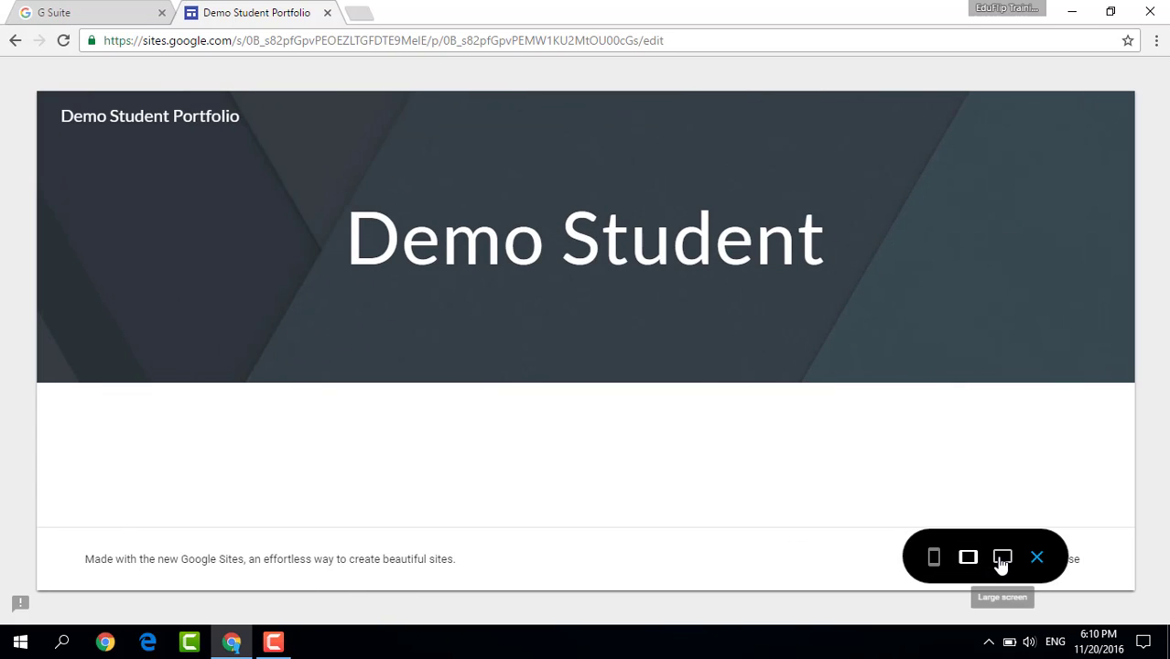
click(1003, 561)
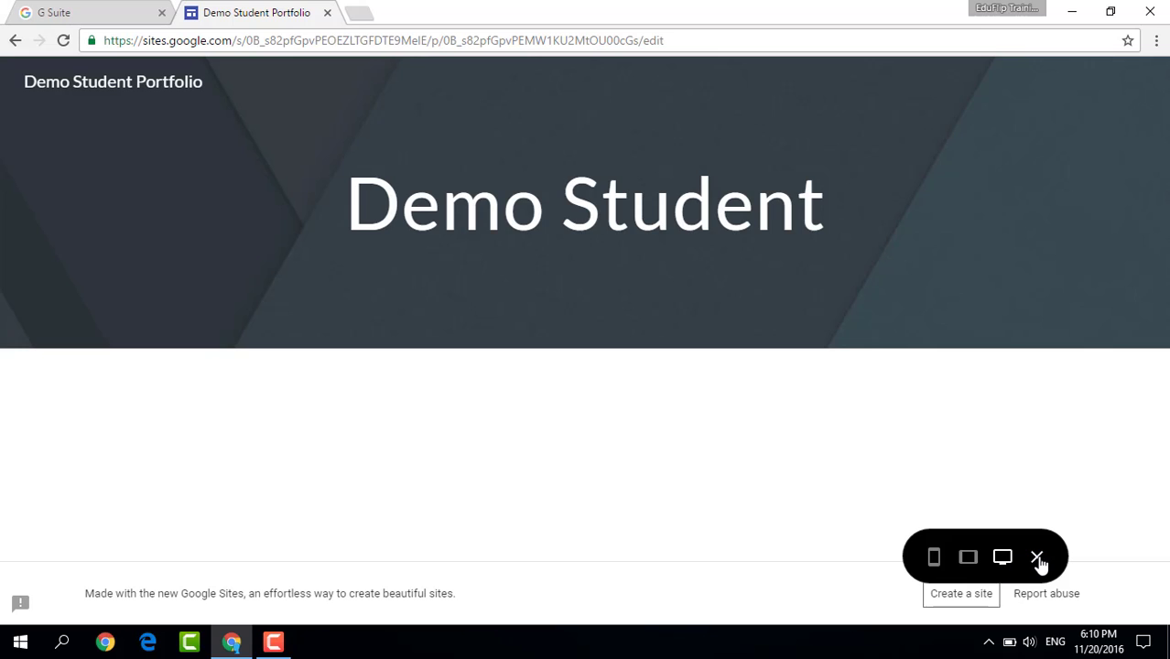
click(1038, 559)
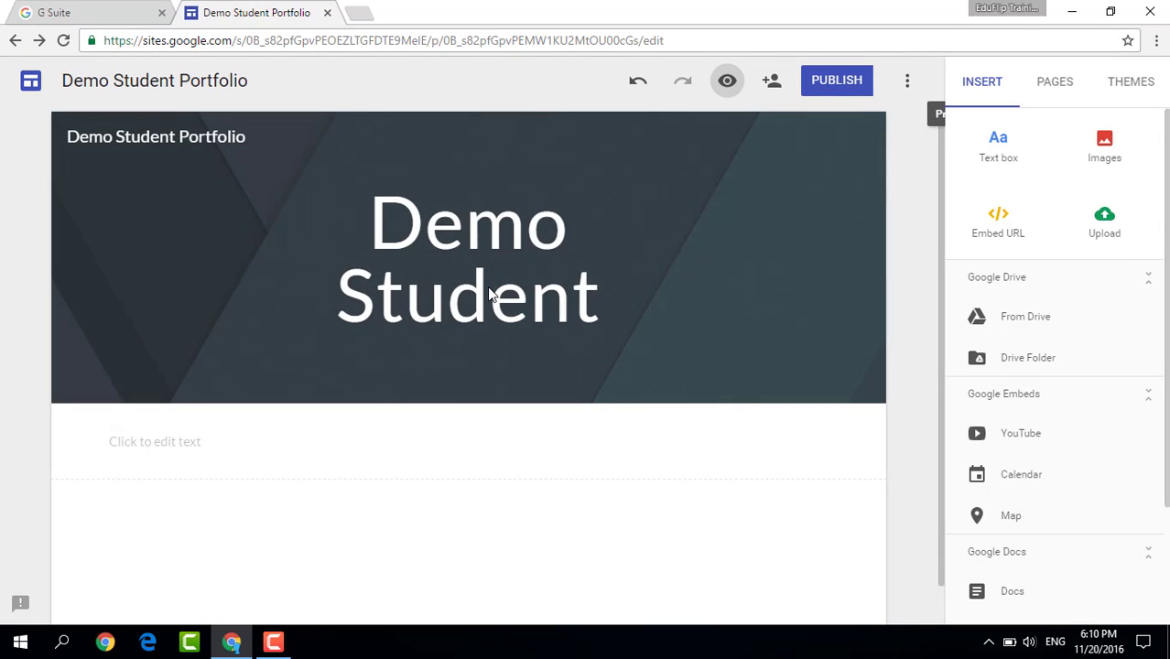
Type 'Welcome to my very first website.' in the text area below the header
scroll(607, 484, down, 1)
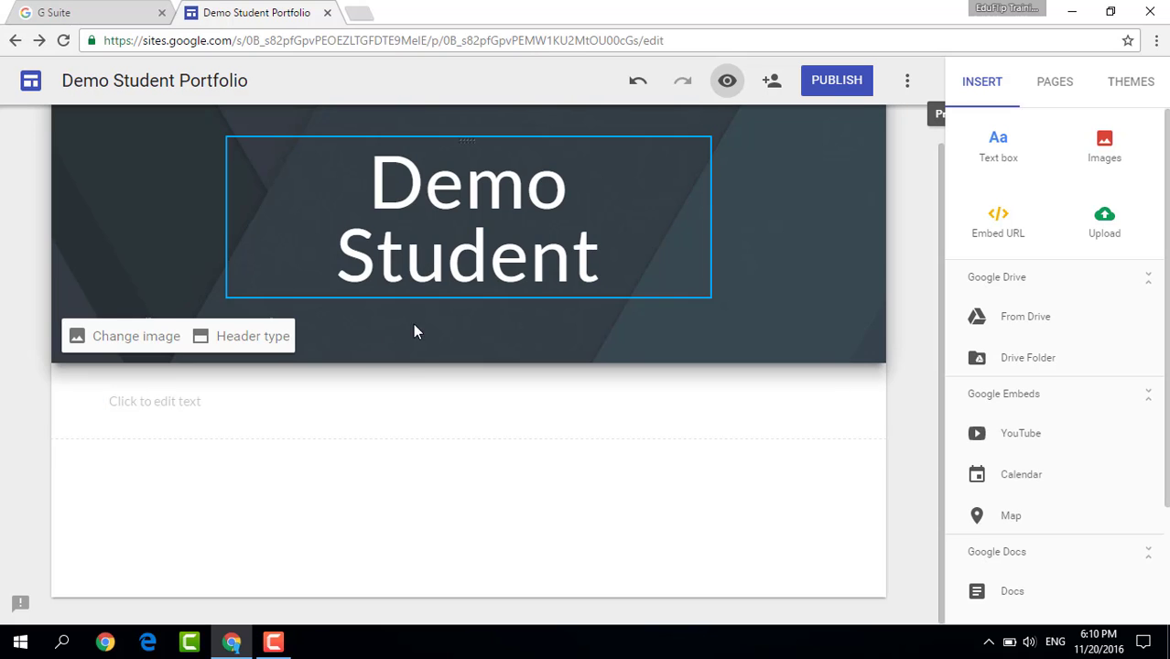
click(320, 395)
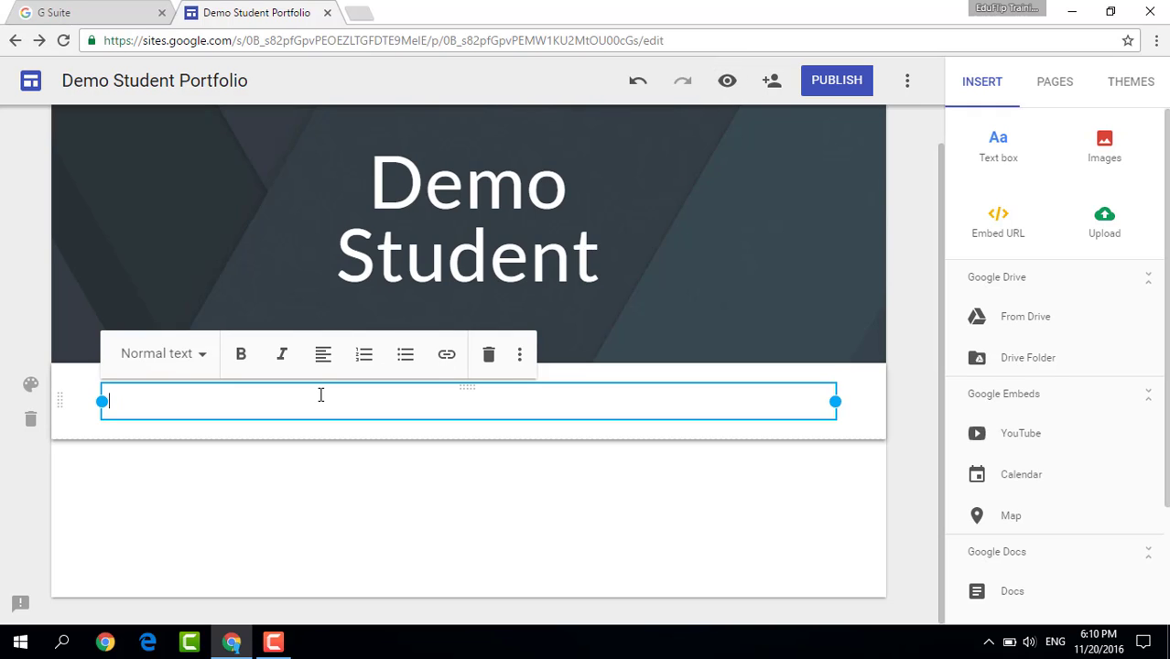
text(Welcome to my very fisrt website)
key(BackSpace)
key(BackSpace)
key(BackSpace)
key(BackSpace)
key(BackSpace)
key(BackSpace)
key(BackSpace)
key(BackSpace)
key(BackSpace)
key(BackSpace)
key(BackSpace)
key(BackSpace)
key(BackSpace)
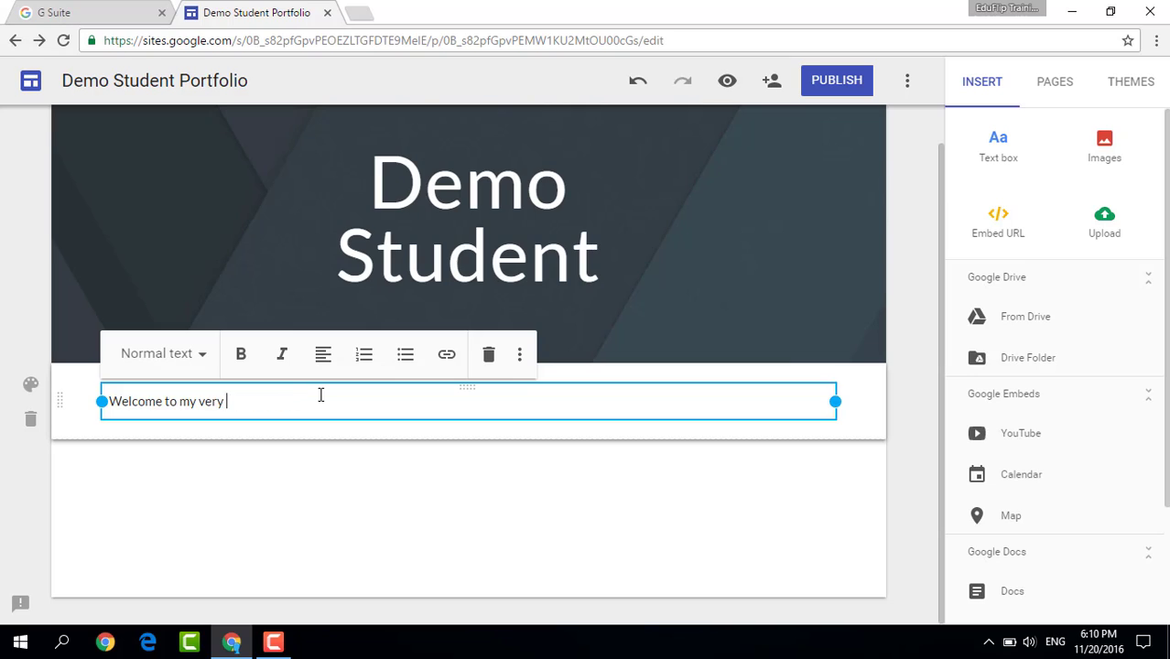
text(first website.)
Add a second line: 'I appreciate your visit and hope you love Google Sites as much as I do.'
key(Return)
text(I a)
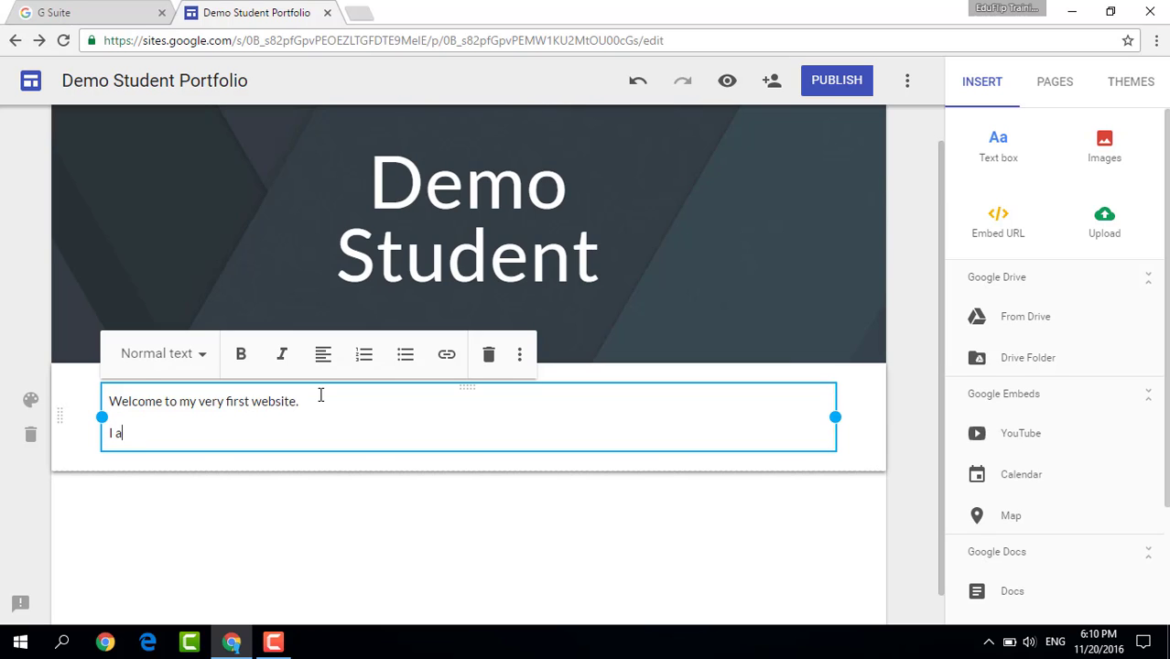
text(ppreciate your visit a)
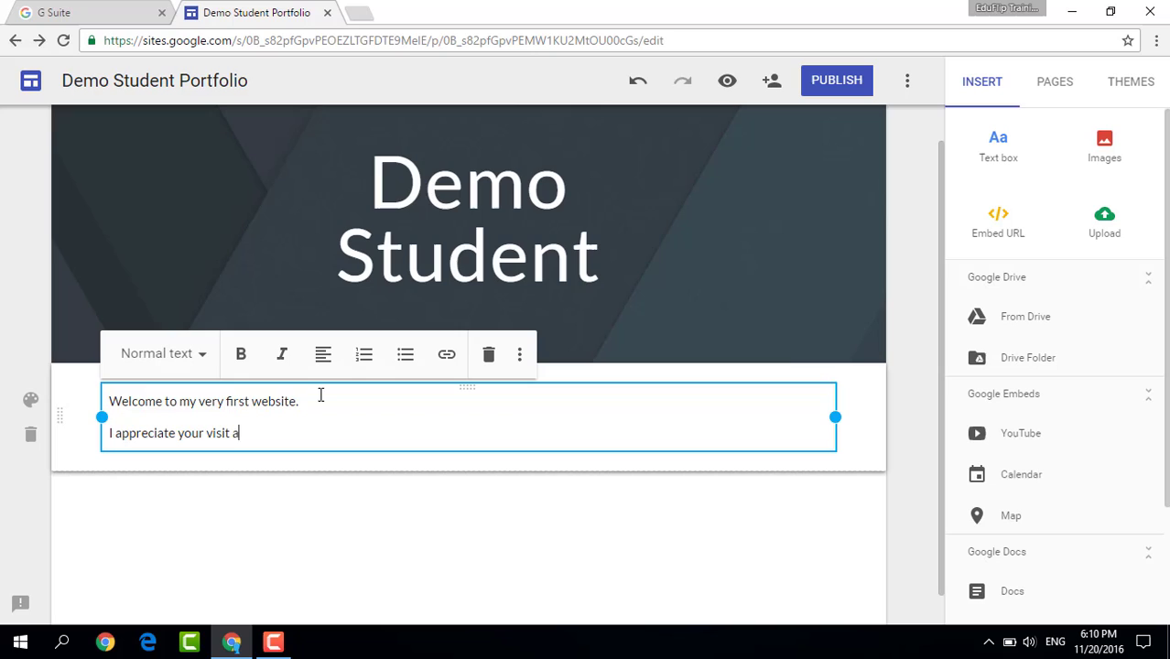
text(nd hope you lo)
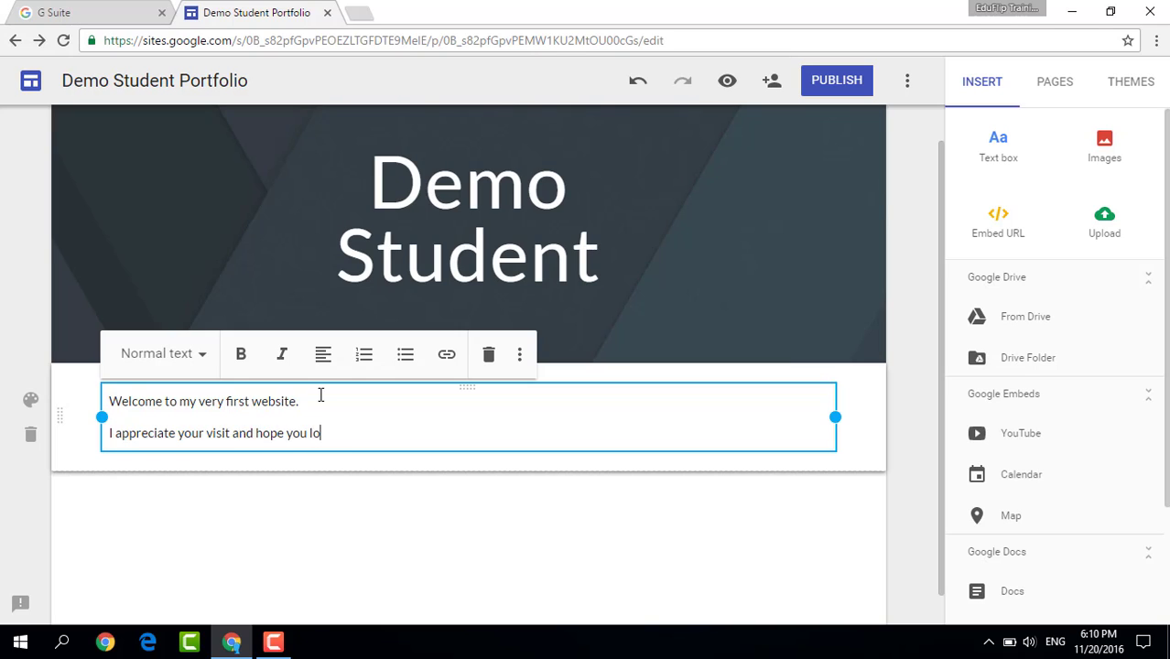
text(ve Google Sites)
key(BackSpace)
key(BackSpace)
key(BackSpace)
key(BackSpace)
text(ites as much )
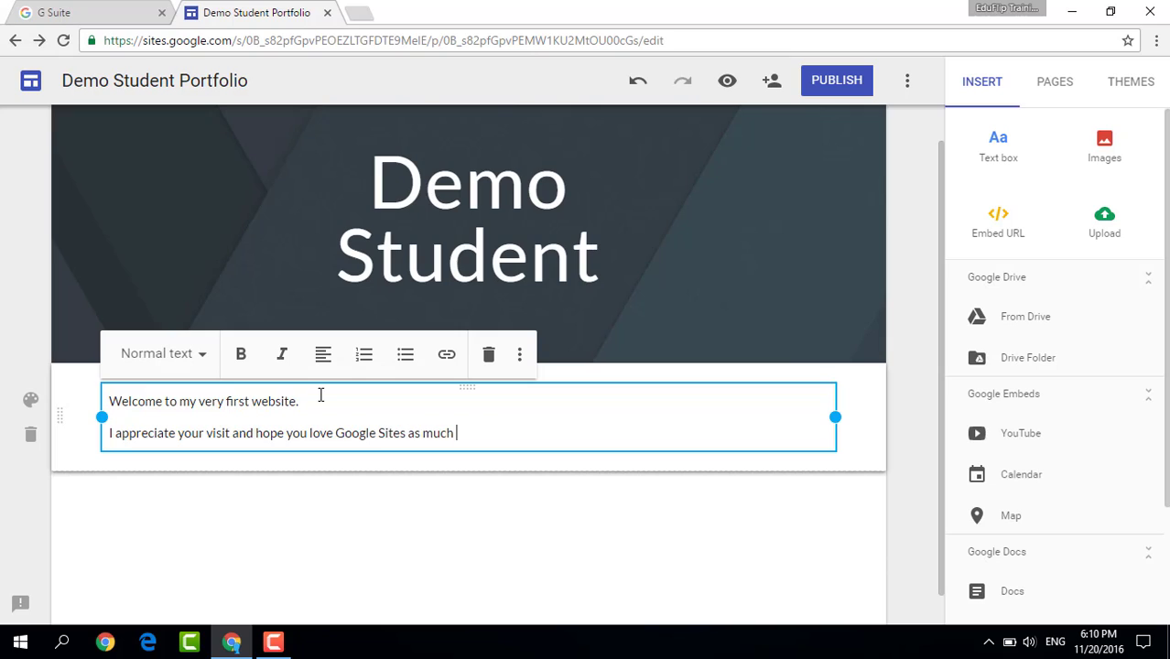
text(as I do.)
Try Emphasis 1, then set the welcome section's style to Emphasis 2
click(31, 403)
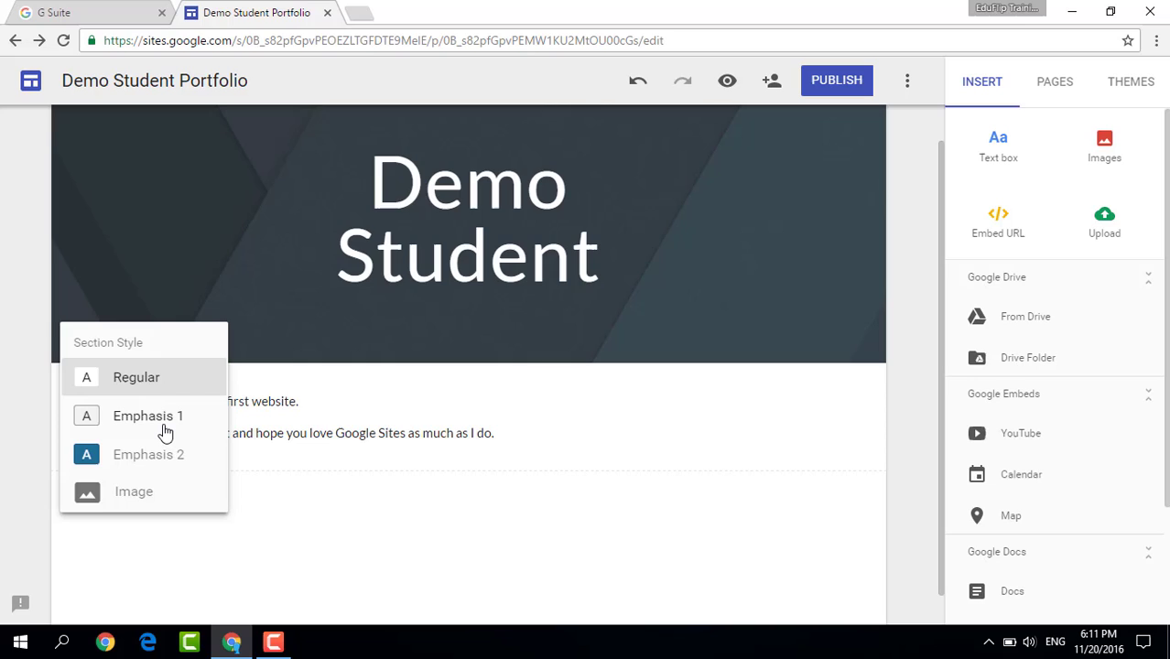
click(156, 423)
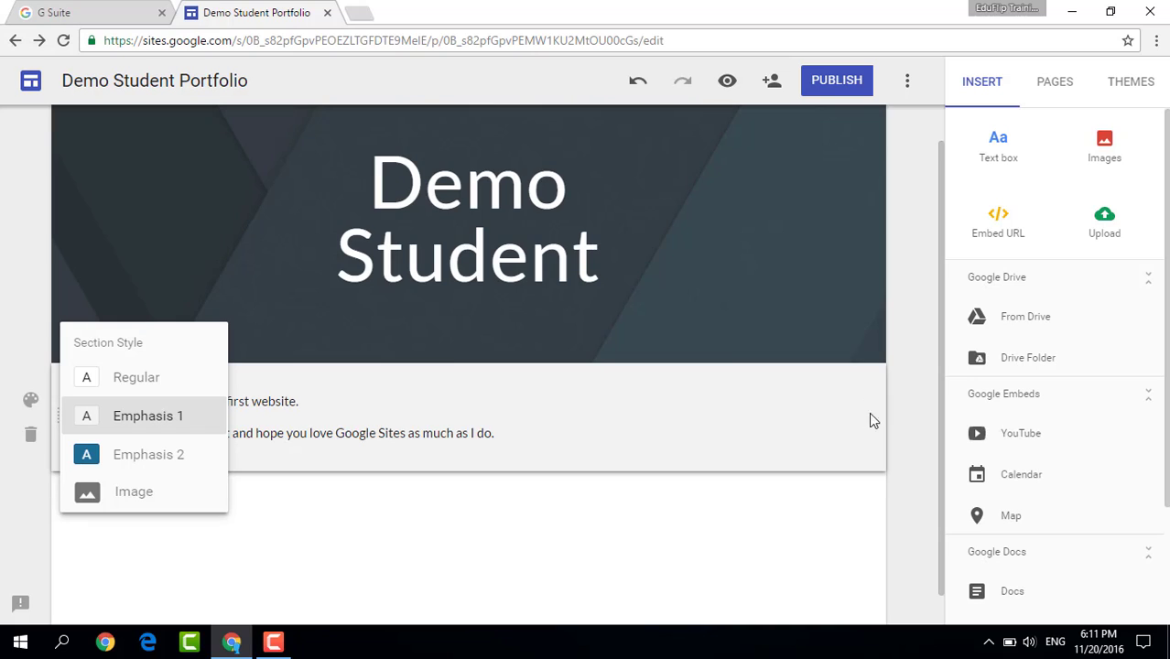
click(173, 464)
click(634, 539)
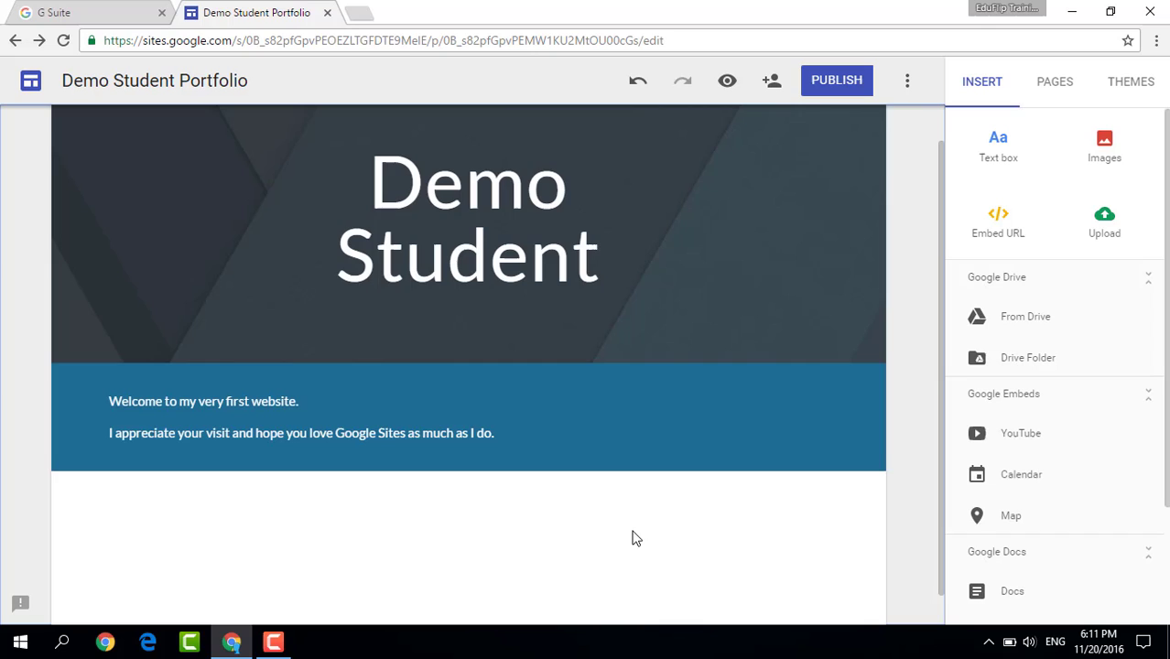
Preview the Aristotle, Diplomat and Vision themes, then apply Level with its green colour
click(1129, 98)
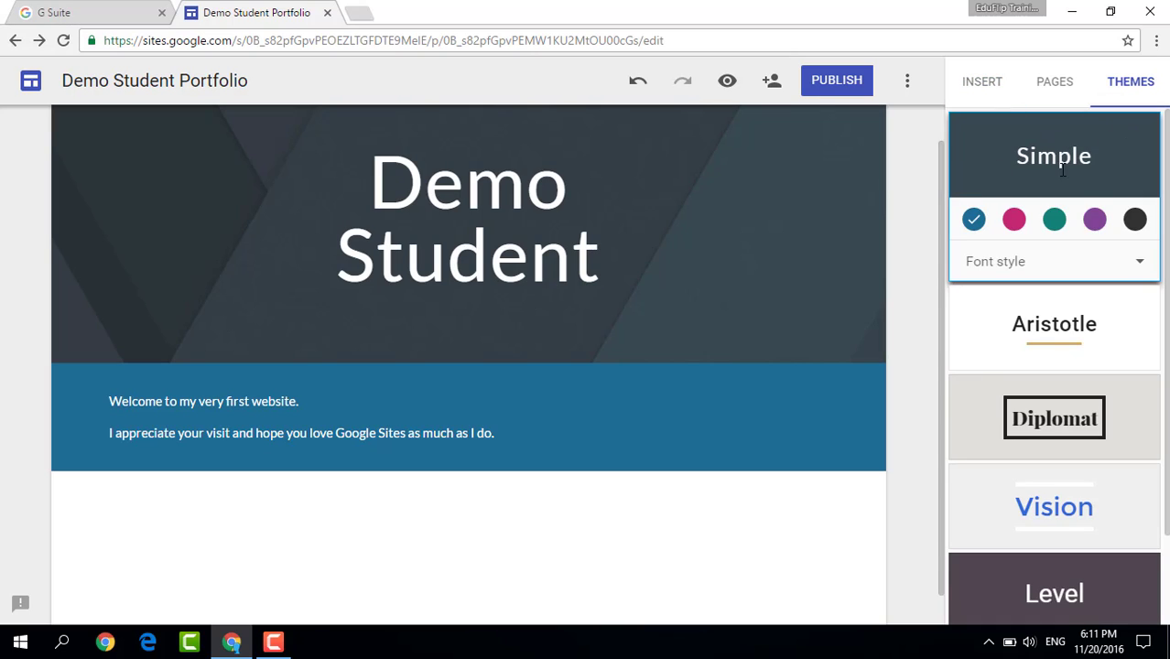
click(1073, 342)
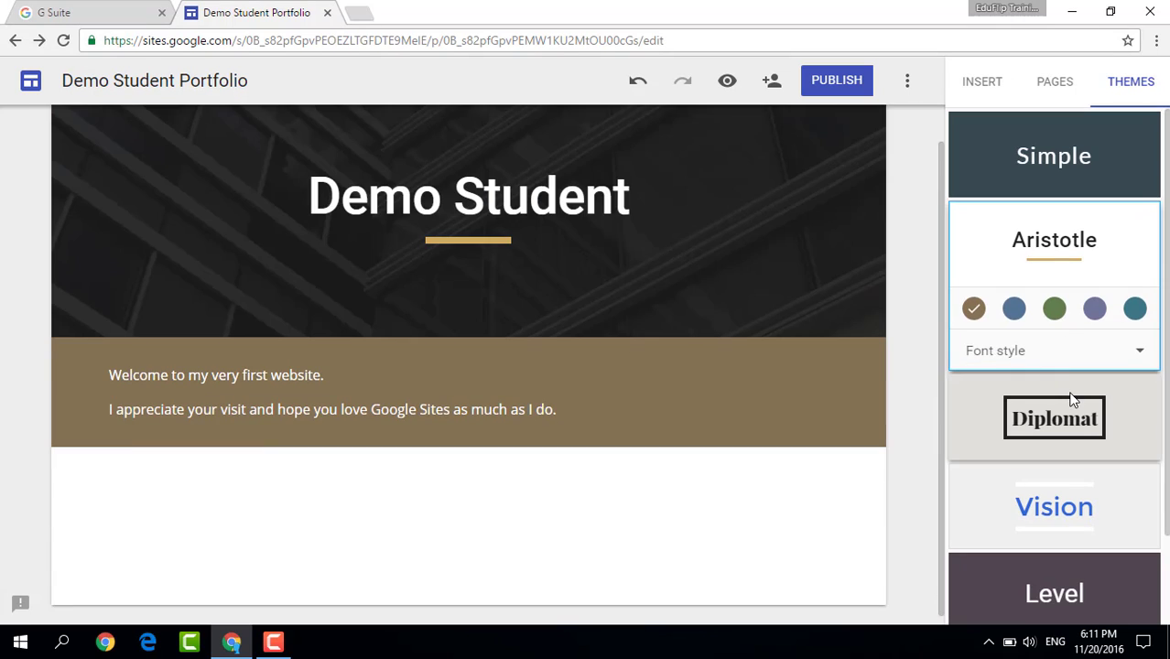
click(1073, 400)
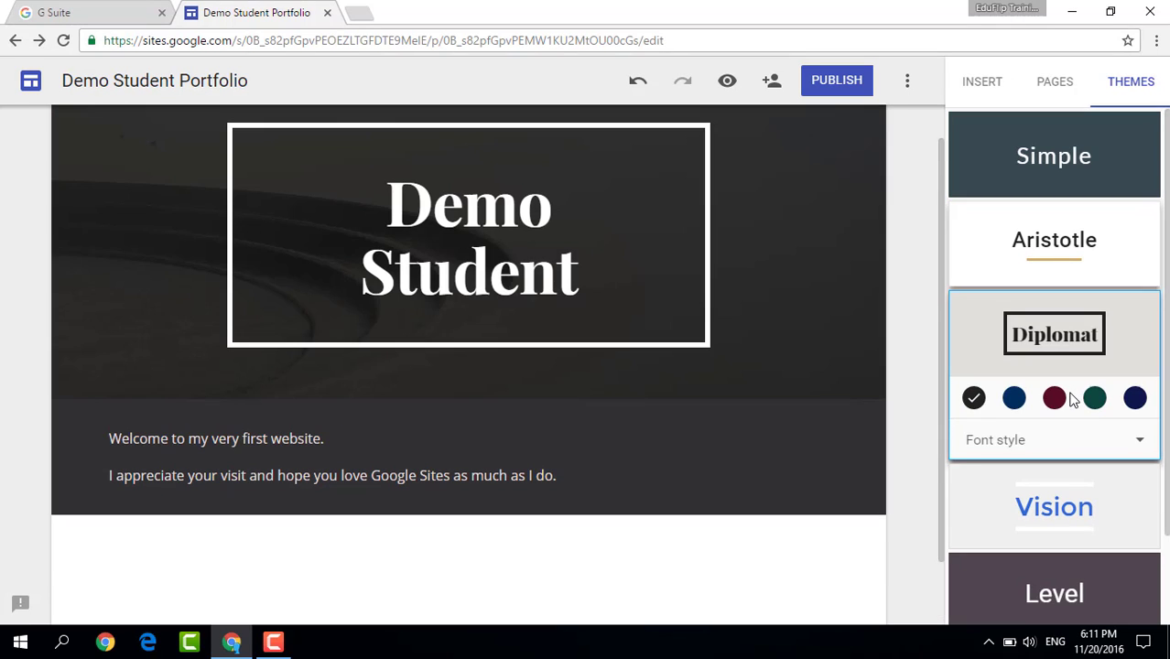
click(1058, 506)
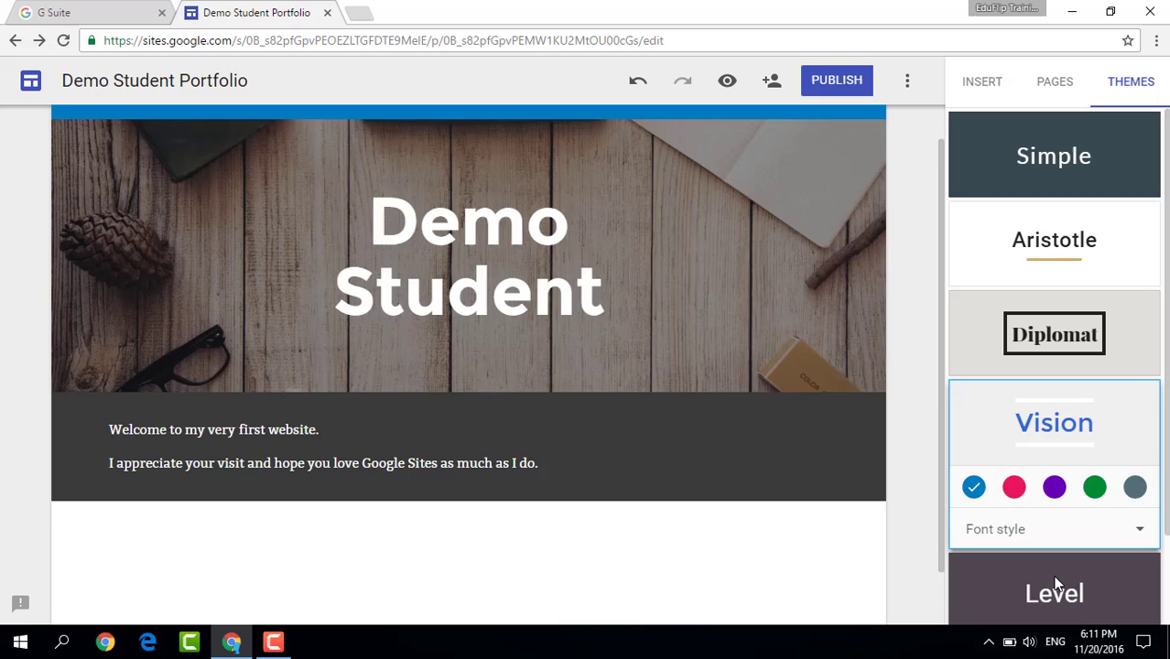
click(1058, 586)
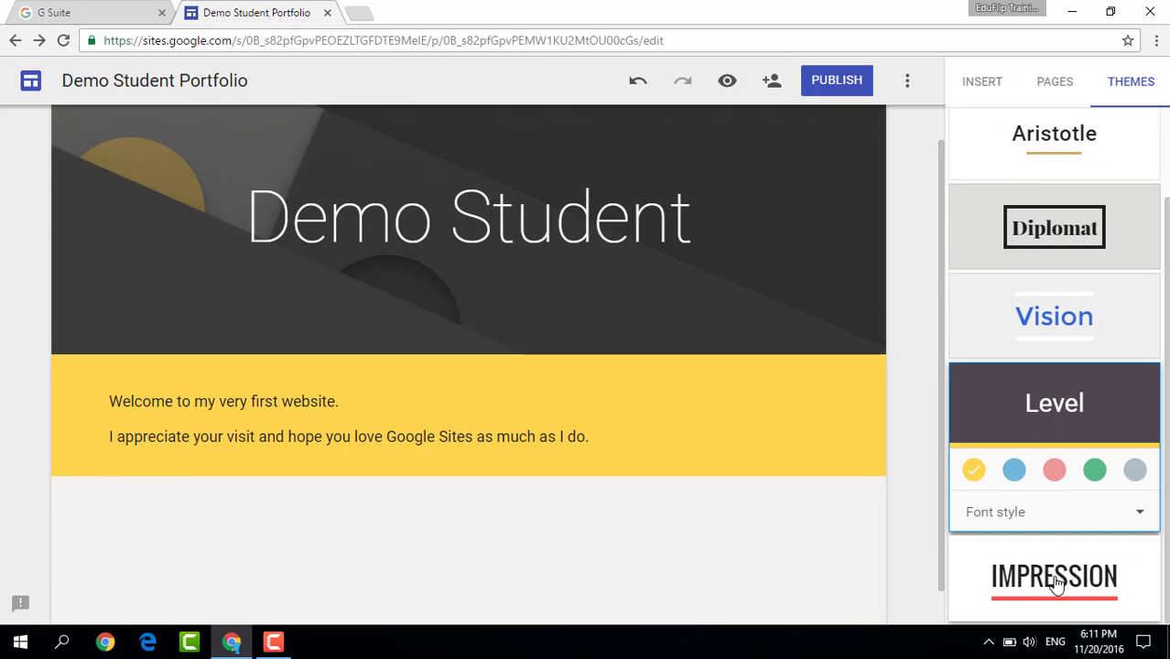
click(1099, 476)
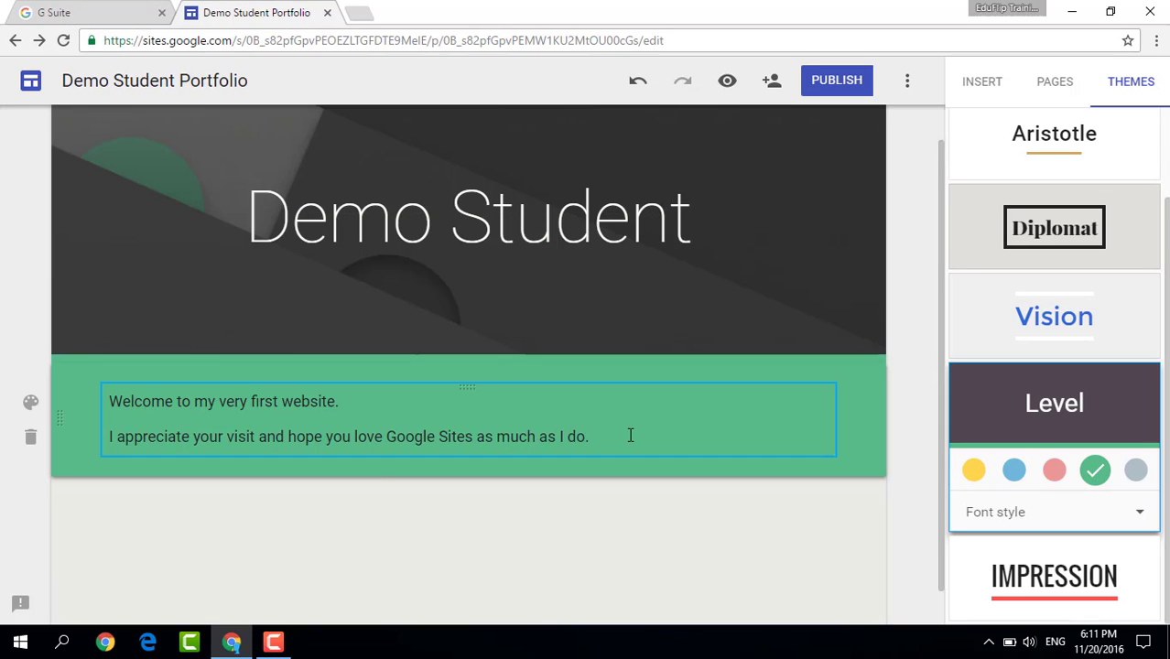
Change the Demo Student header type to Large banner
scroll(376, 492, up, 1)
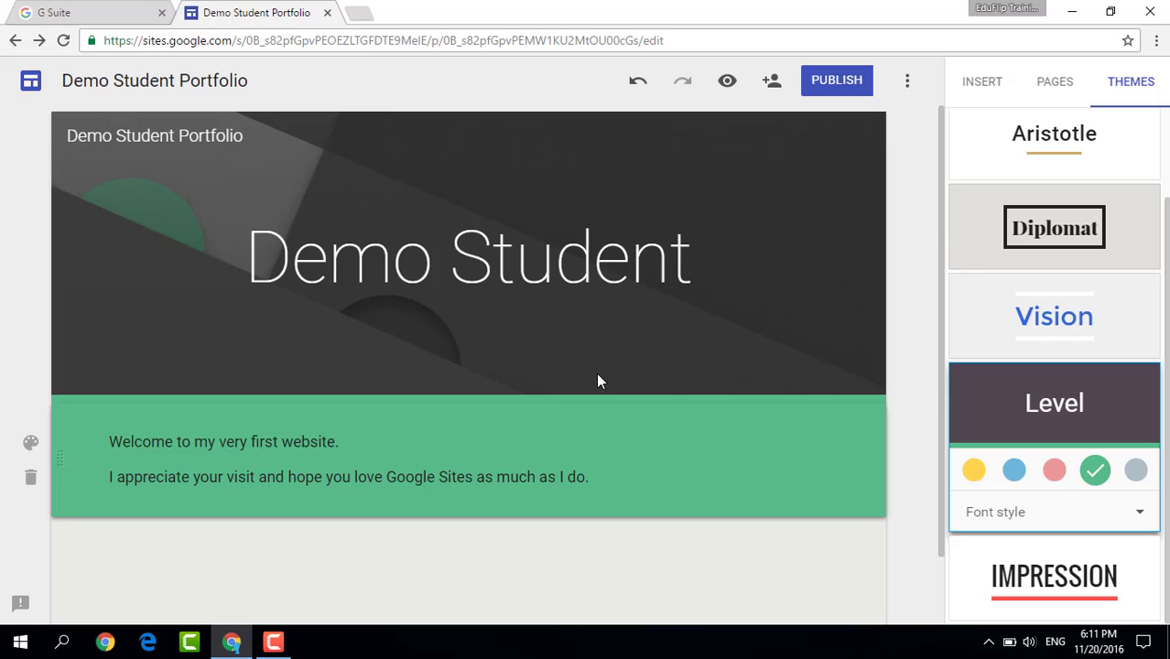
scroll(476, 518, down, 1)
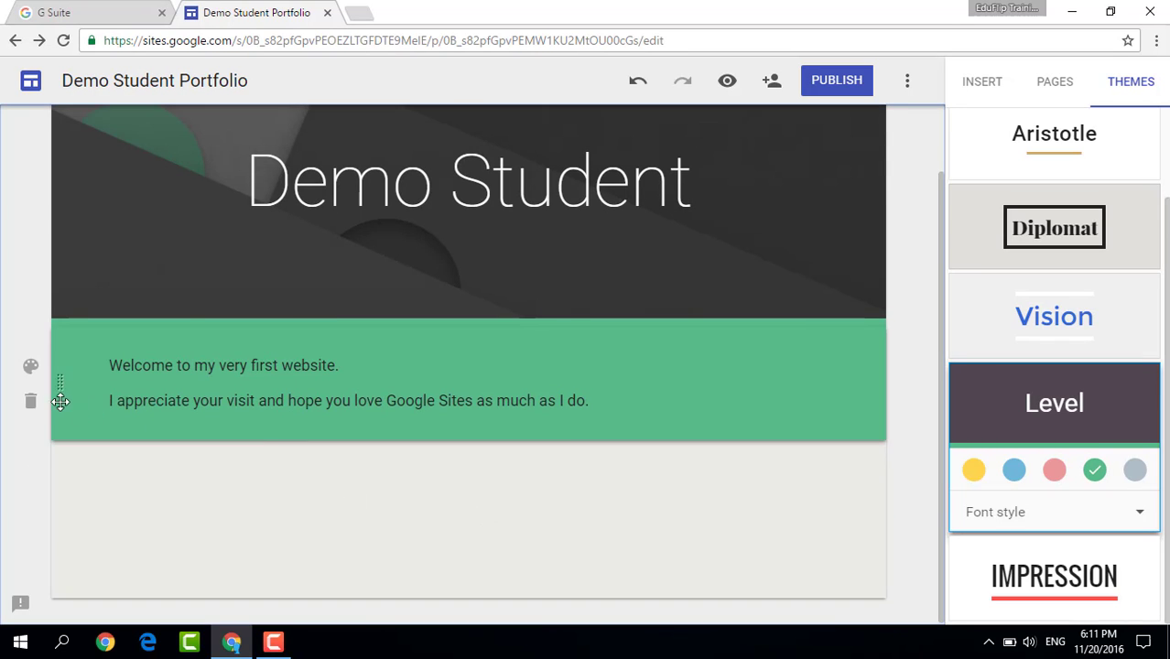
click(235, 312)
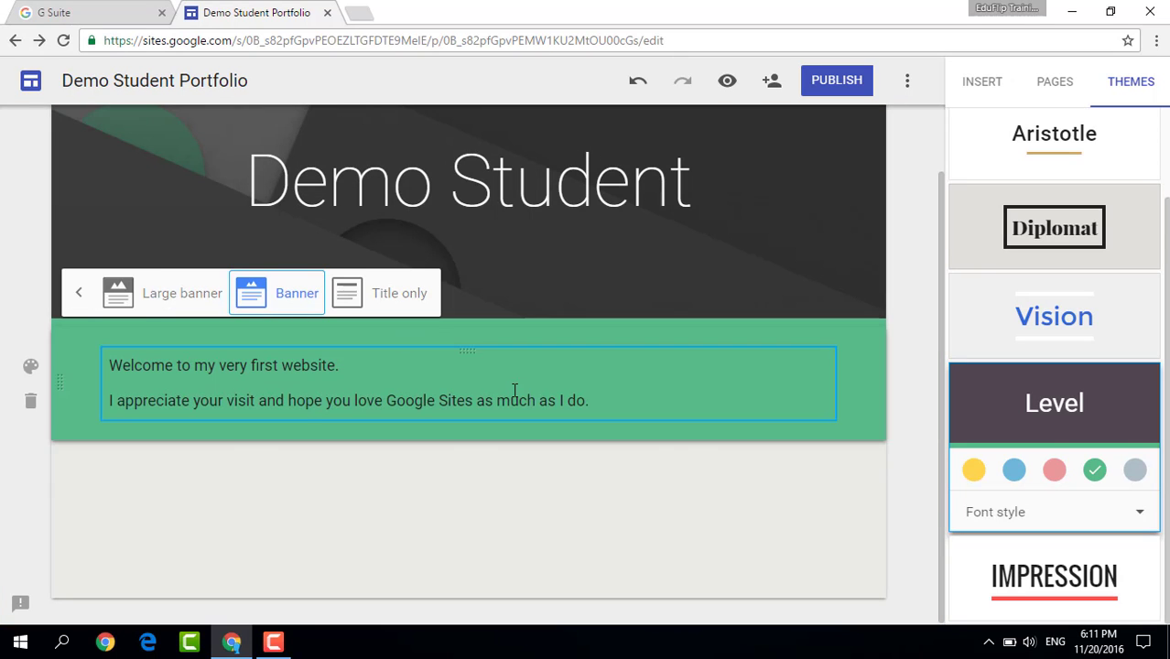
scroll(514, 391, up, 1)
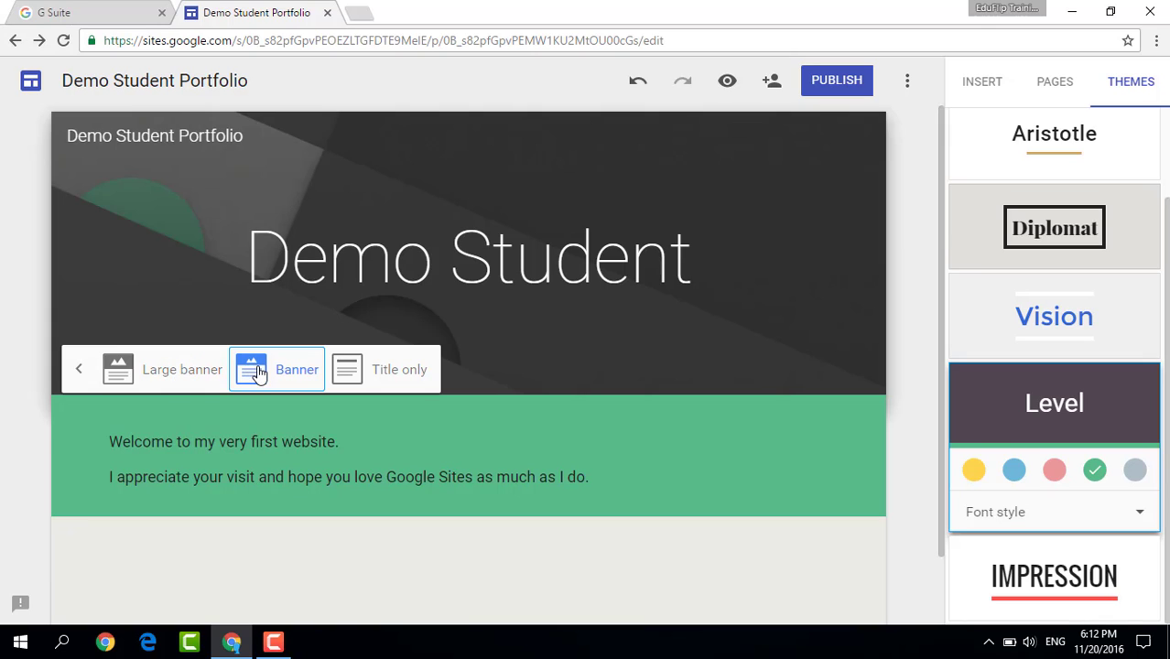
click(165, 369)
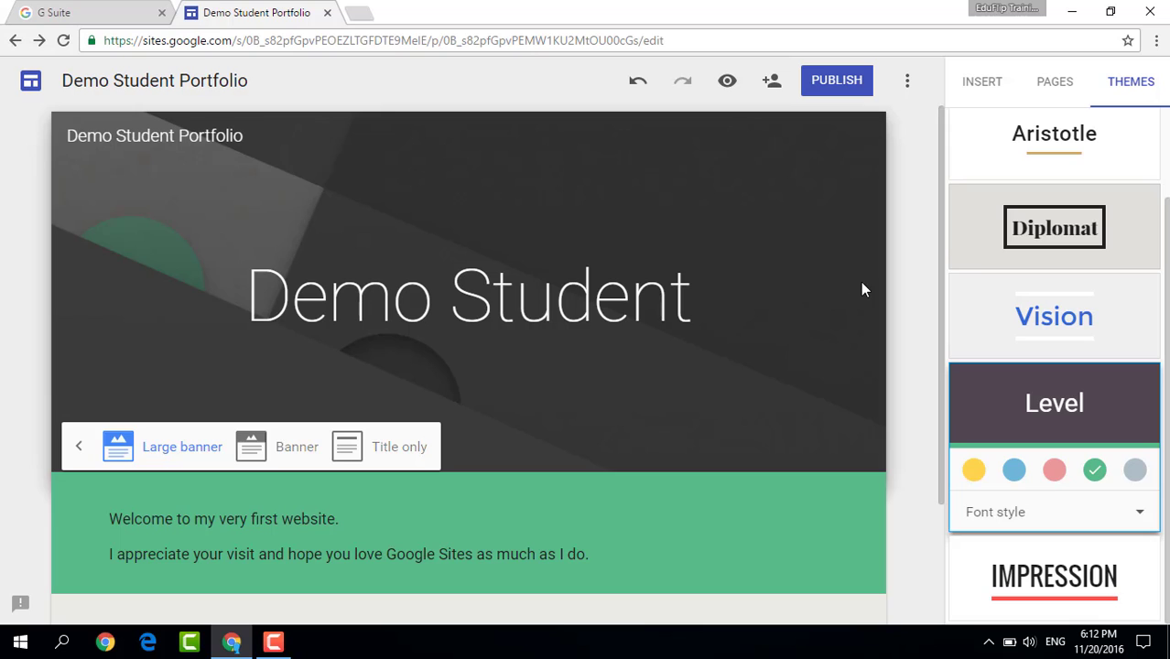
scroll(906, 358, down, 2)
click(332, 550)
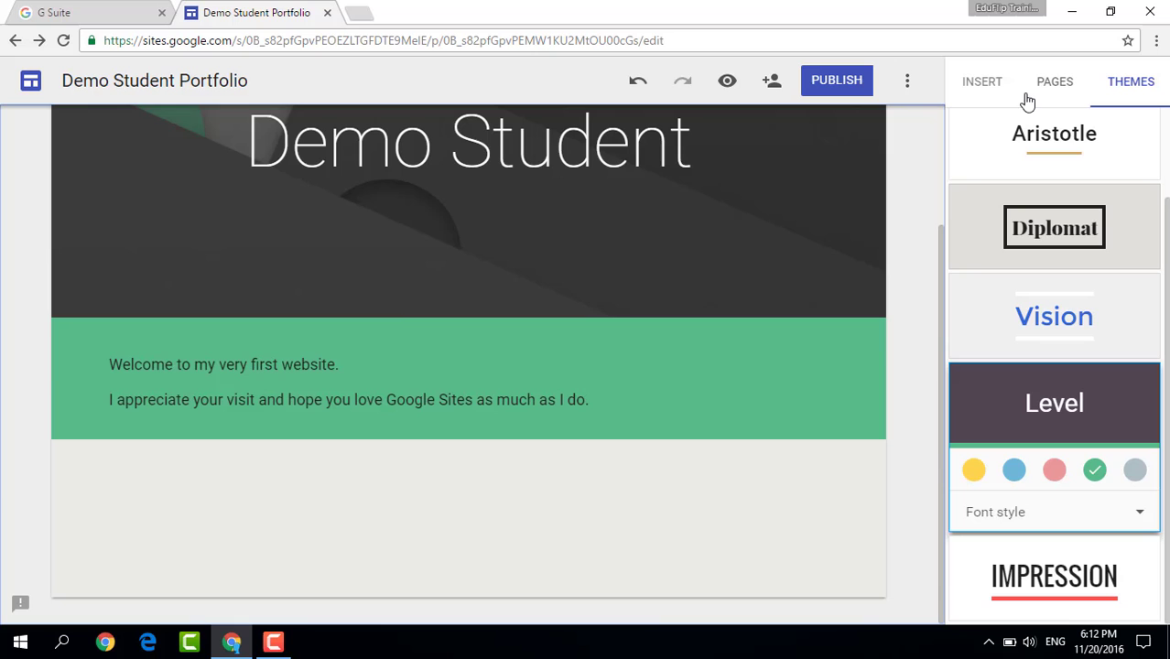
Switch the right panel to Insert and browse its options down to the Google Docs items
click(984, 88)
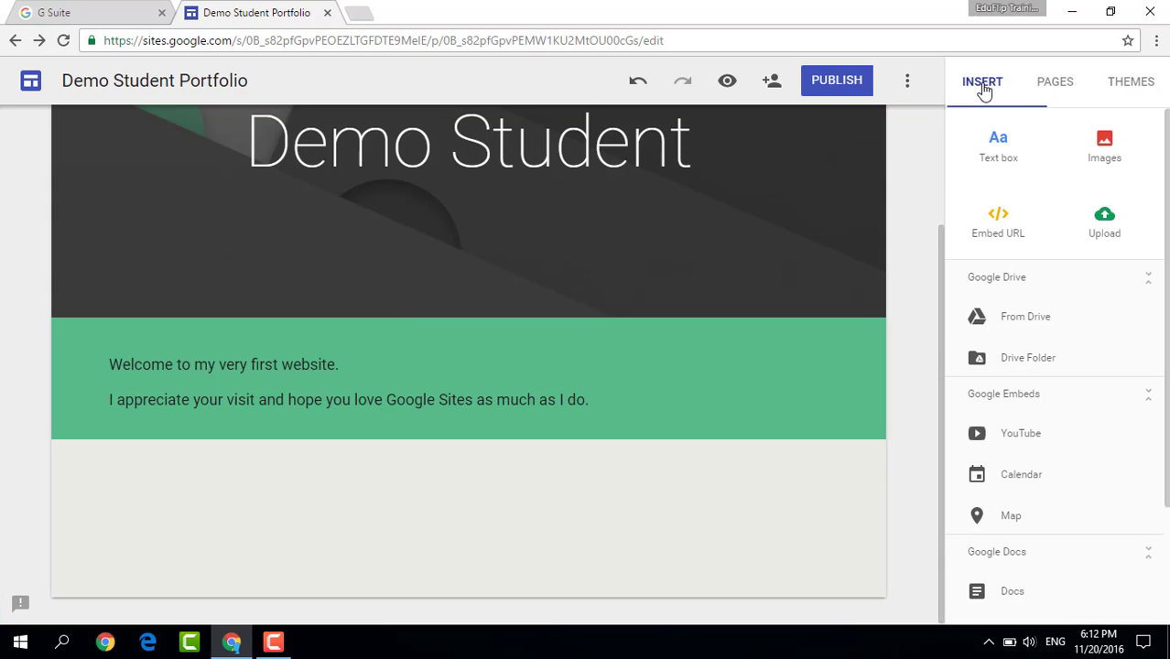
click(1041, 241)
scroll(1017, 522, down, 3)
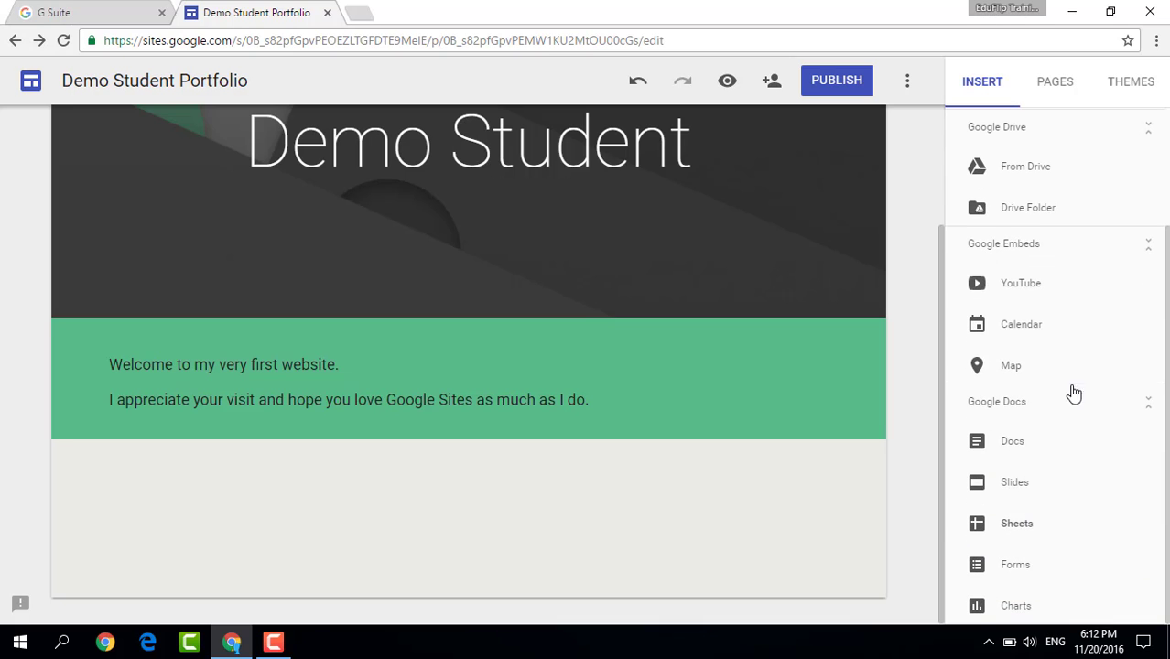
scroll(1082, 327, up, 3)
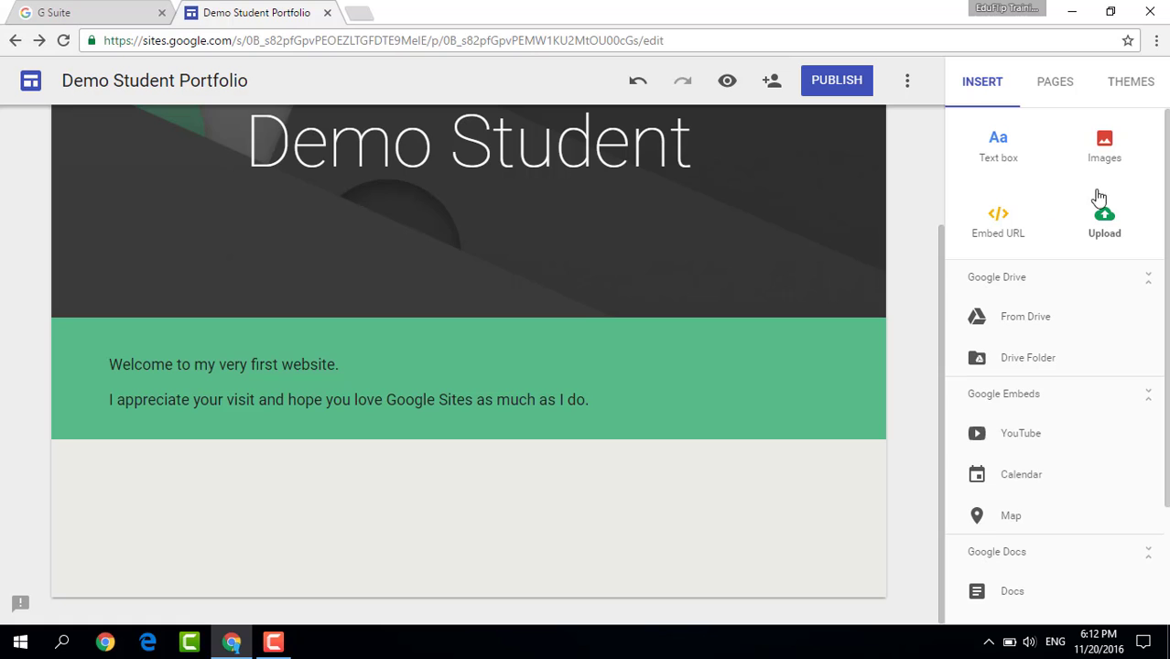
Insert the night-time tech park photo found by a Google image search for 'Tech'
click(1103, 144)
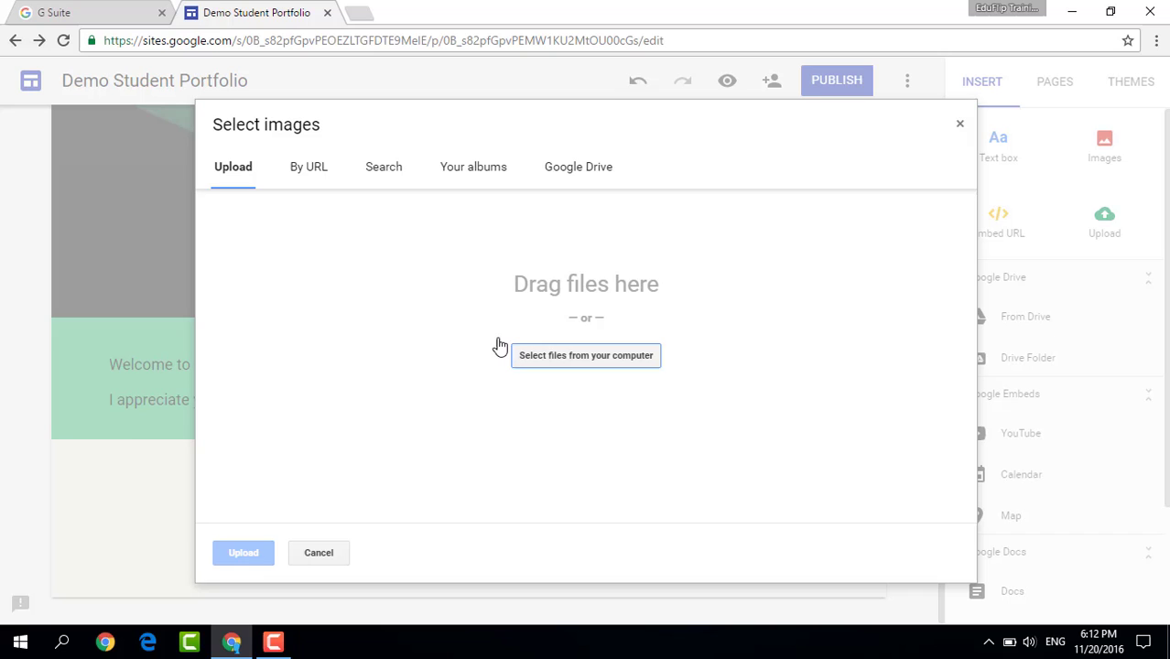
click(374, 174)
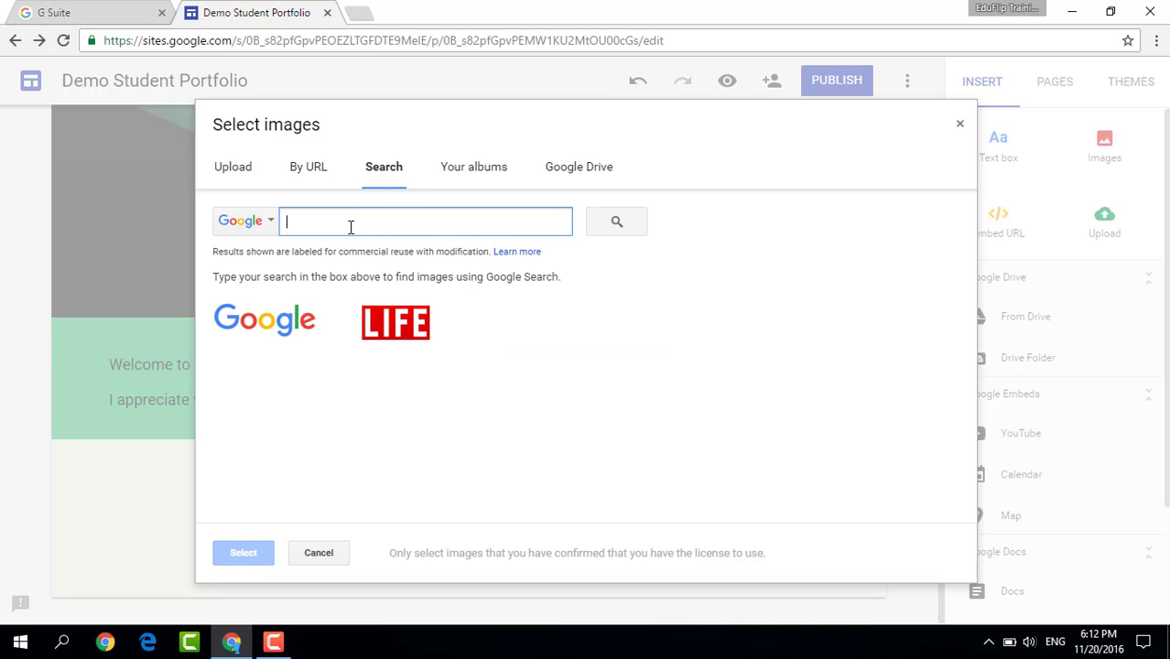
text(Tech)
key(Return)
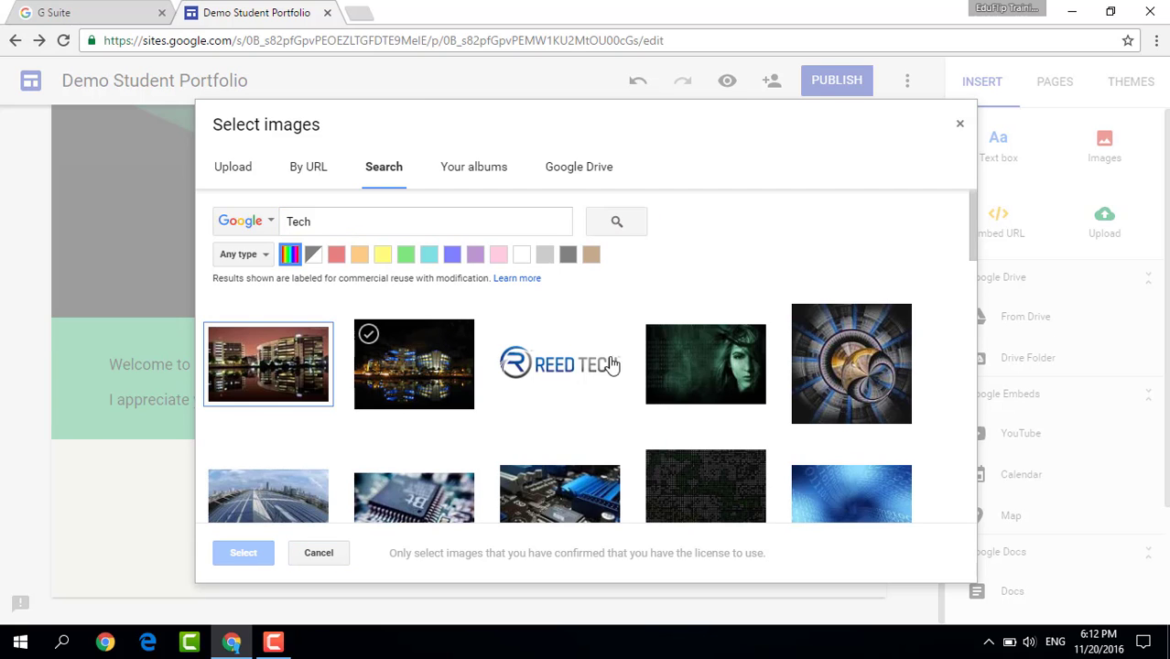
click(416, 369)
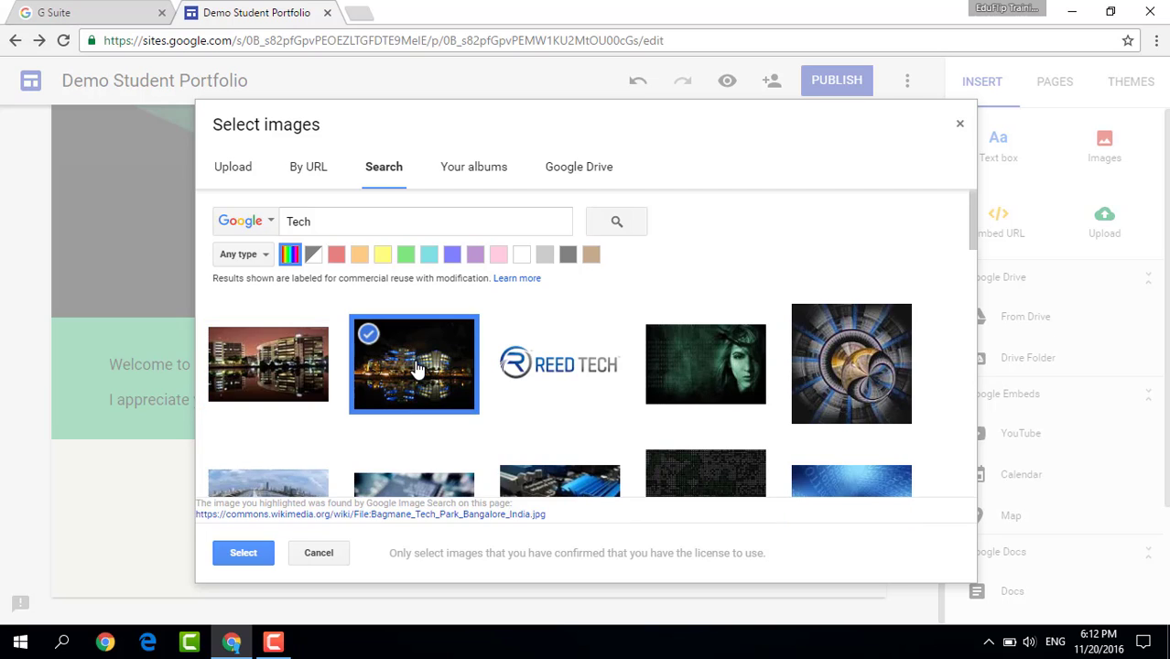
click(256, 554)
Try moving the photo to the centre of its section, then back to the left
scroll(257, 561, down, 1)
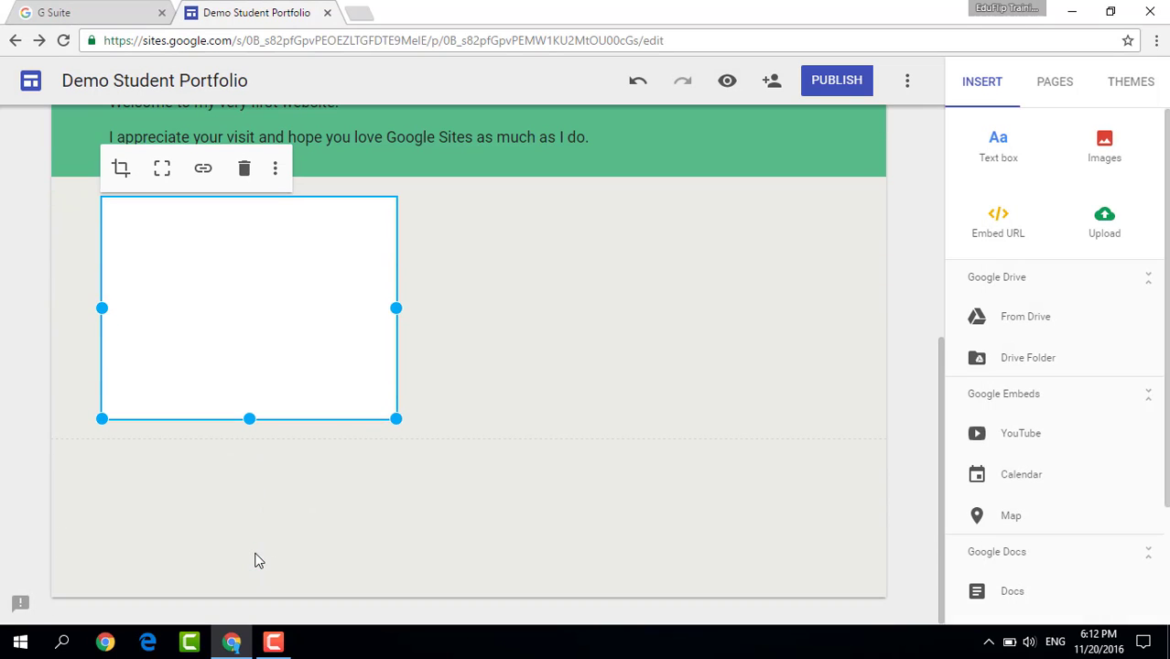
scroll(646, 320, up, 2)
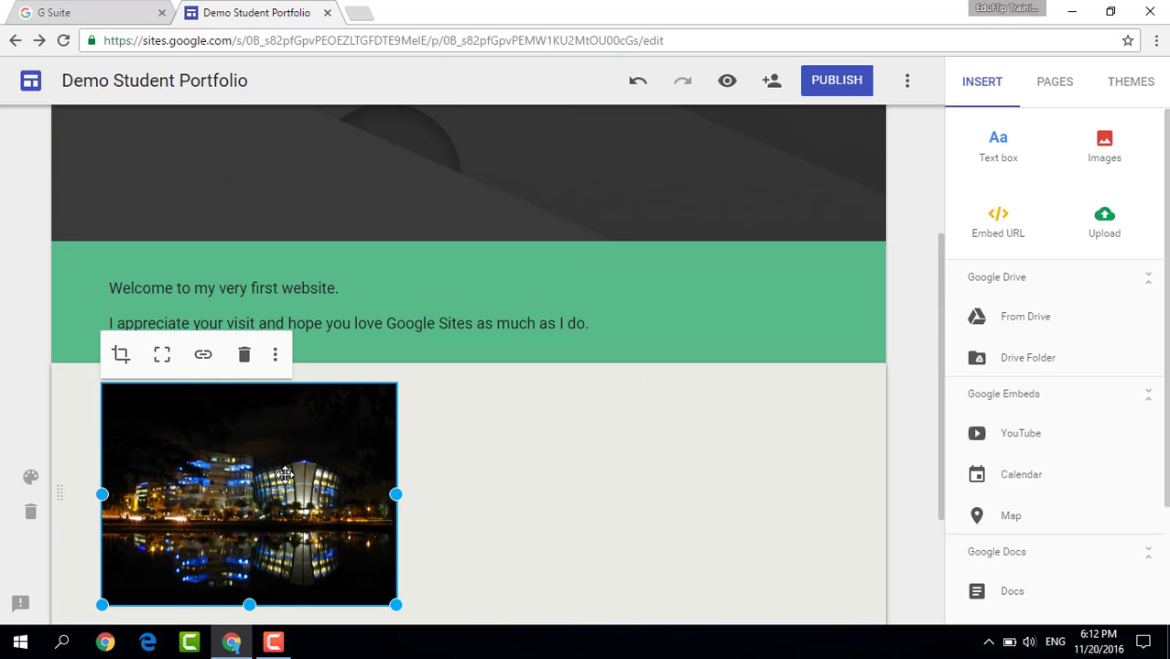
drag(363, 466, 465, 471)
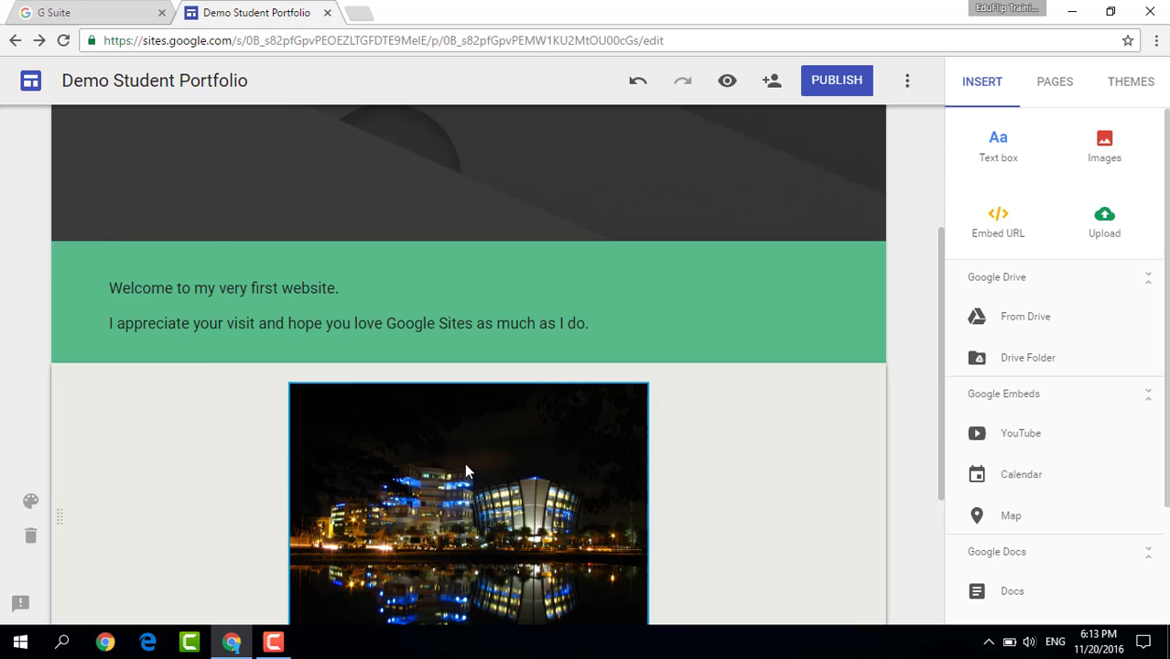
drag(304, 450, 497, 443)
Enlarge the night-city photo slightly and centre it beneath the green welcome section
scroll(494, 441, down, 3)
click(579, 367)
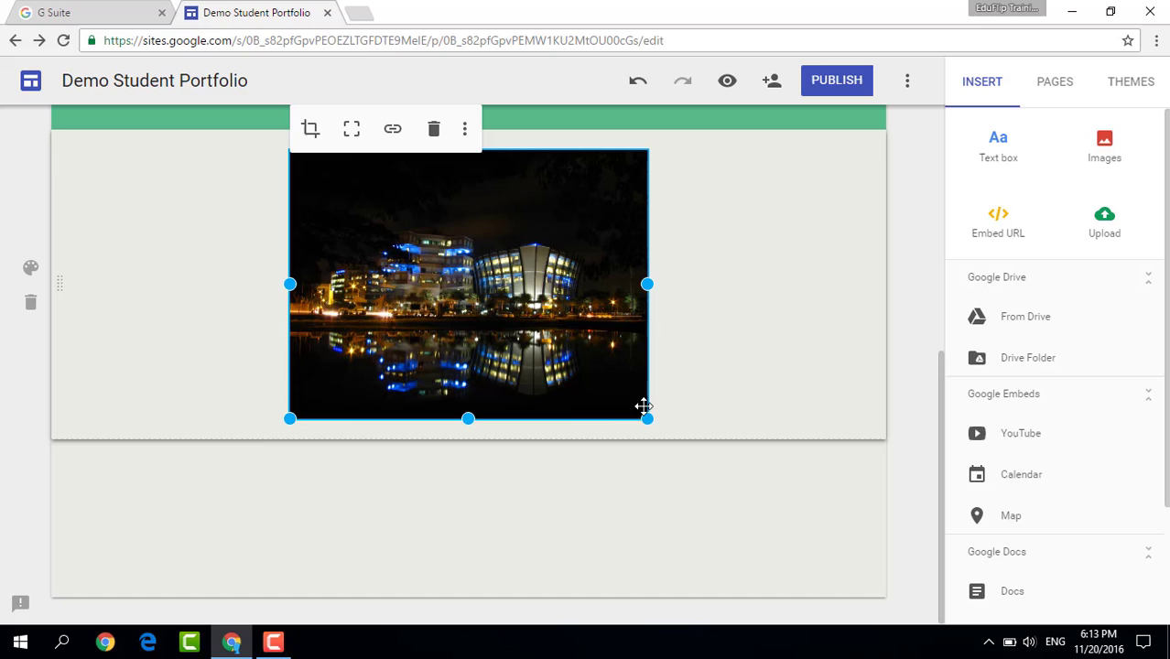
drag(647, 420, 722, 484)
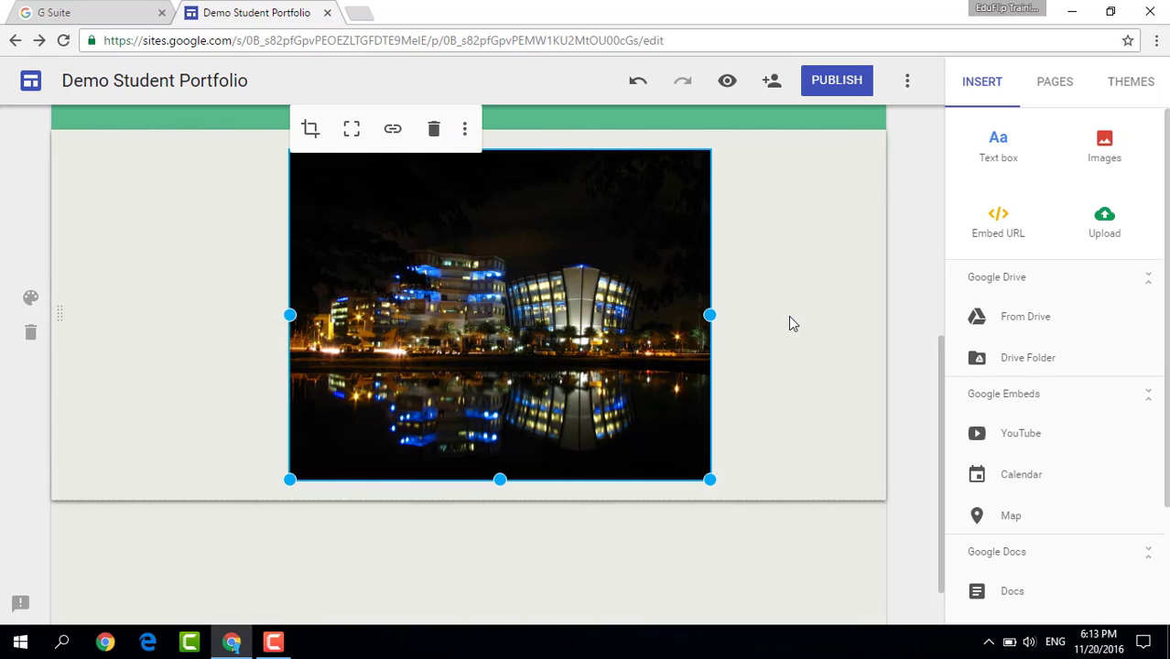
scroll(790, 318, up, 1)
drag(581, 336, 450, 342)
scroll(830, 366, up, 4)
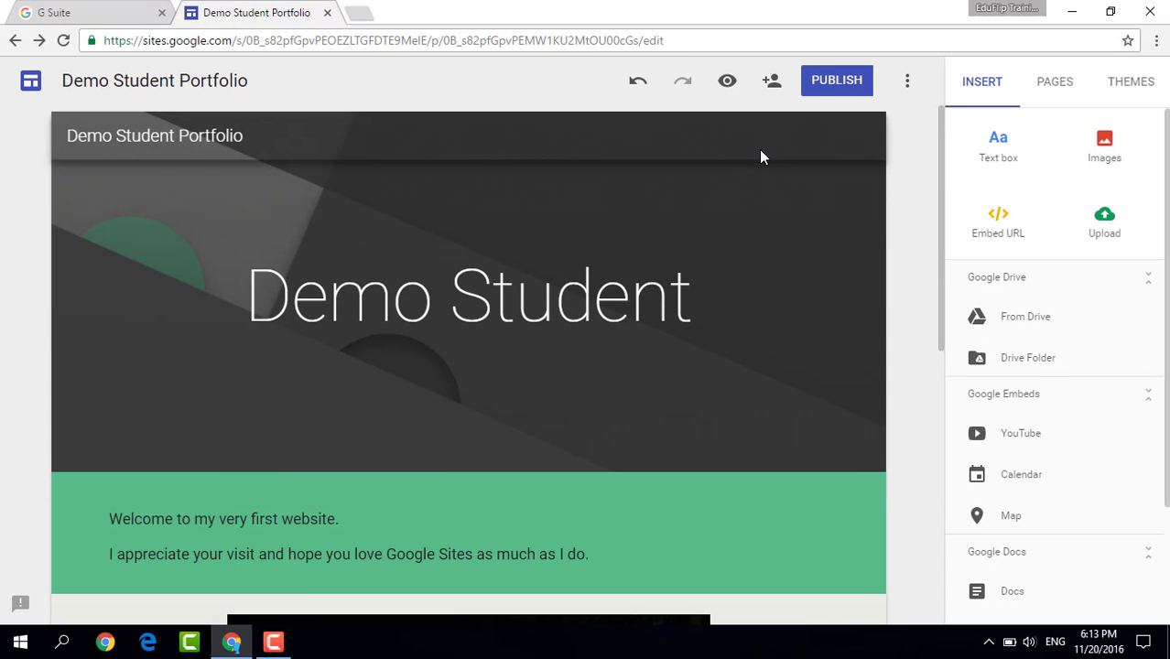
click(727, 82)
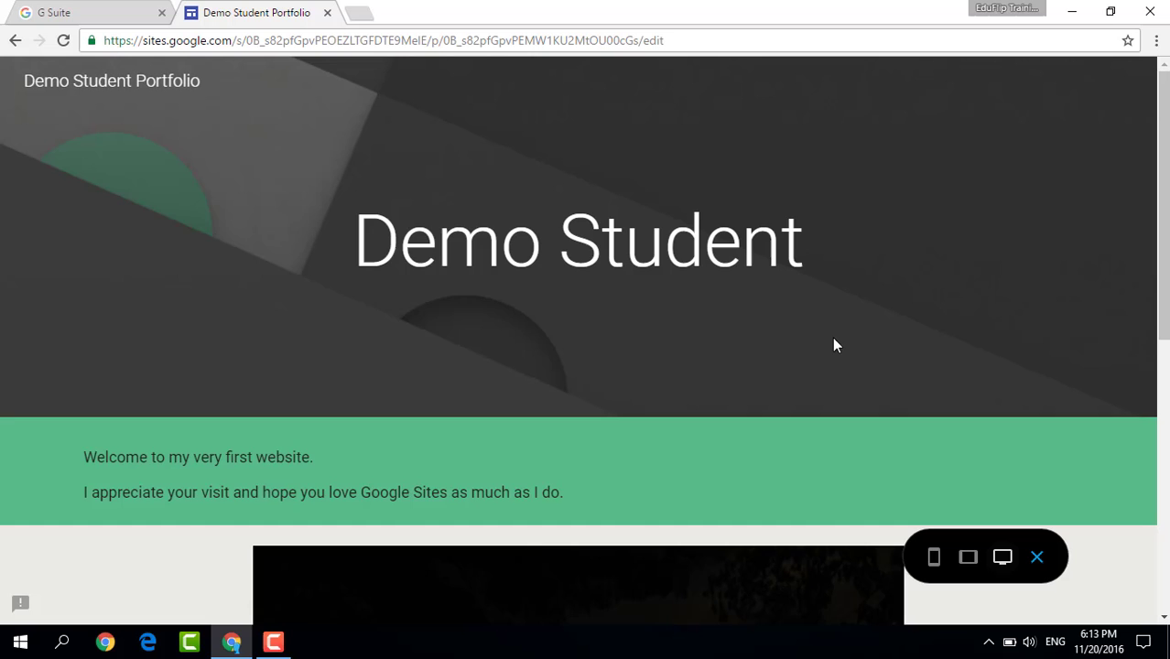
scroll(833, 345, down, 7)
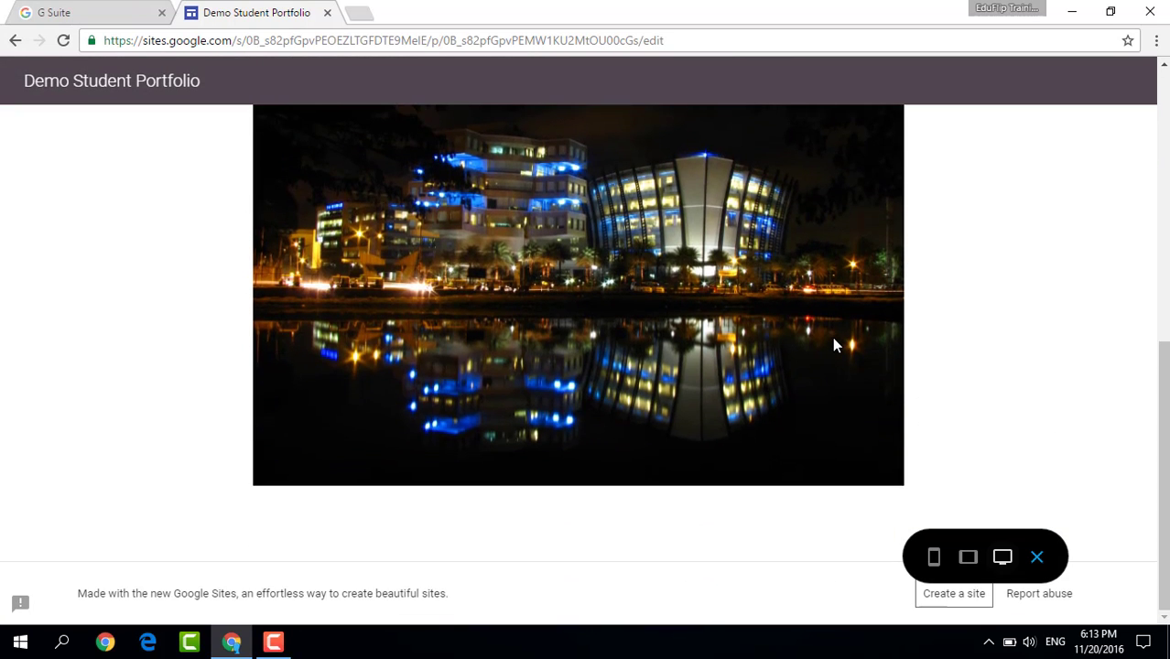
scroll(834, 345, up, 7)
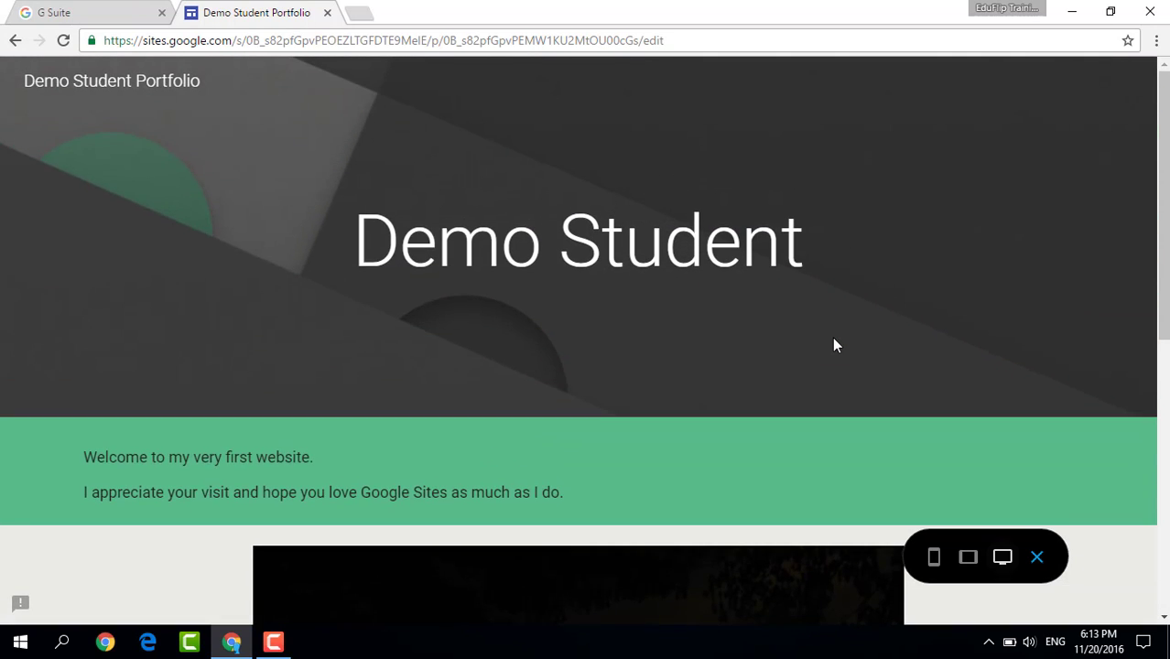
scroll(834, 346, down, 5)
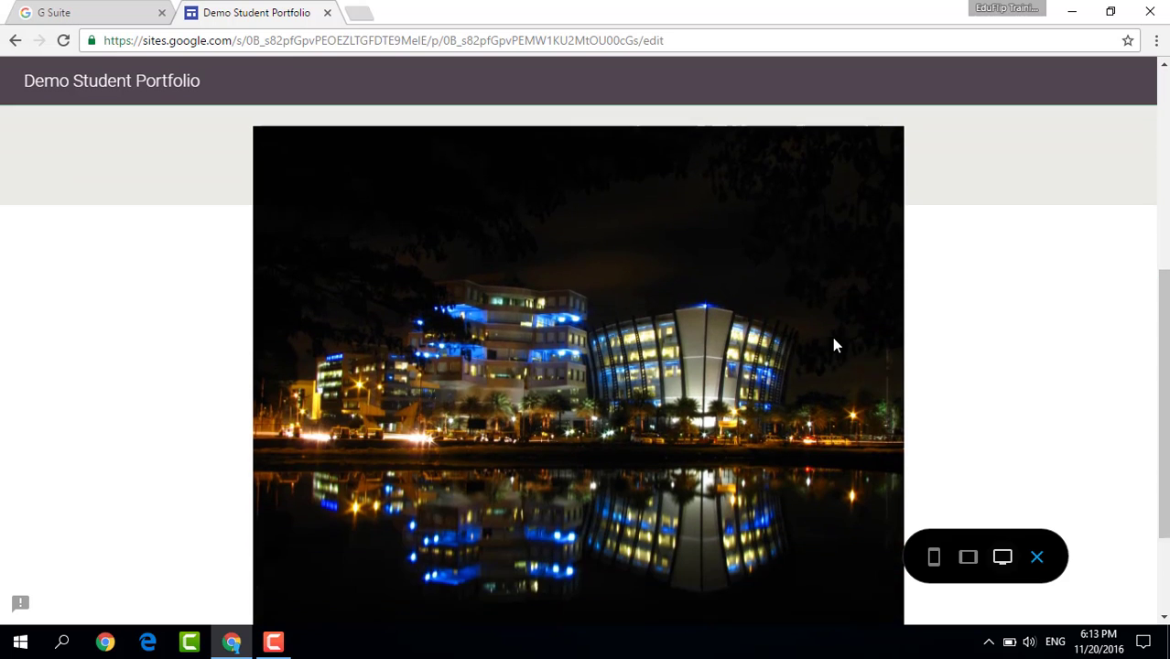
scroll(833, 346, down, 2)
scroll(834, 345, up, 7)
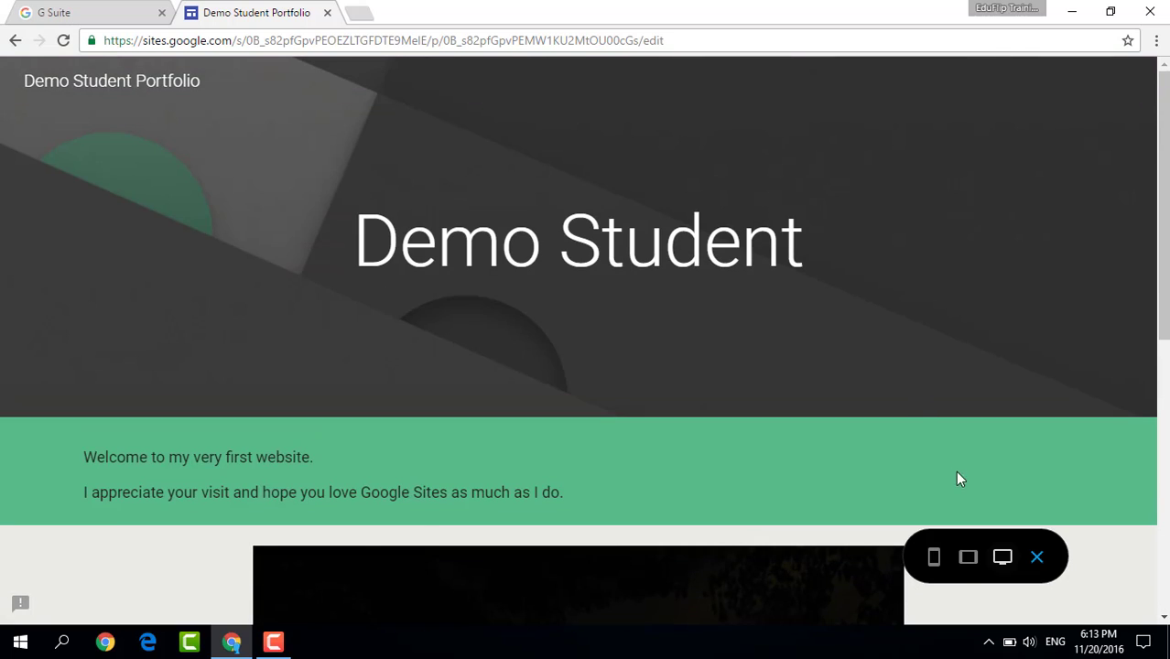
click(969, 557)
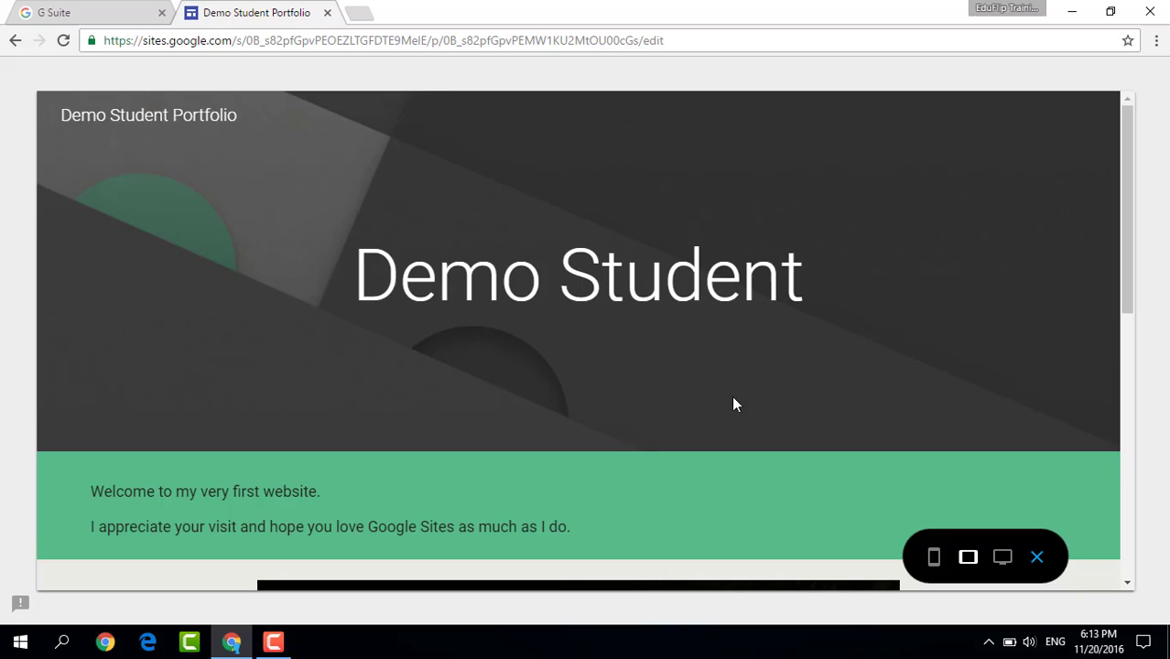
scroll(713, 405, down, 5)
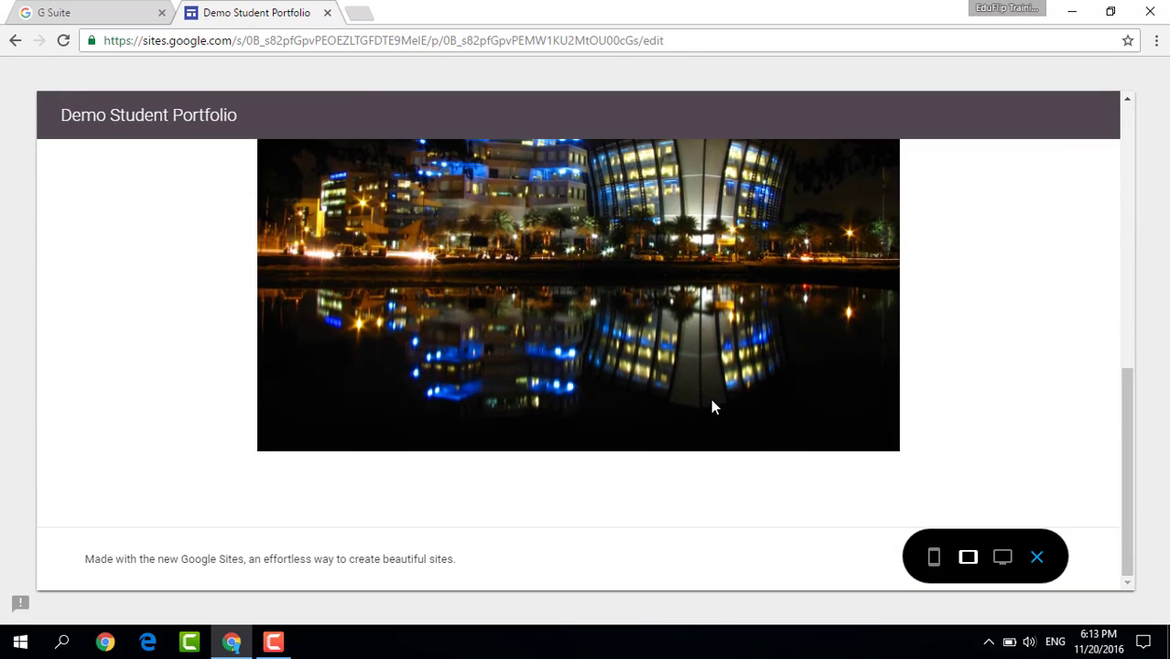
scroll(714, 406, up, 6)
click(935, 557)
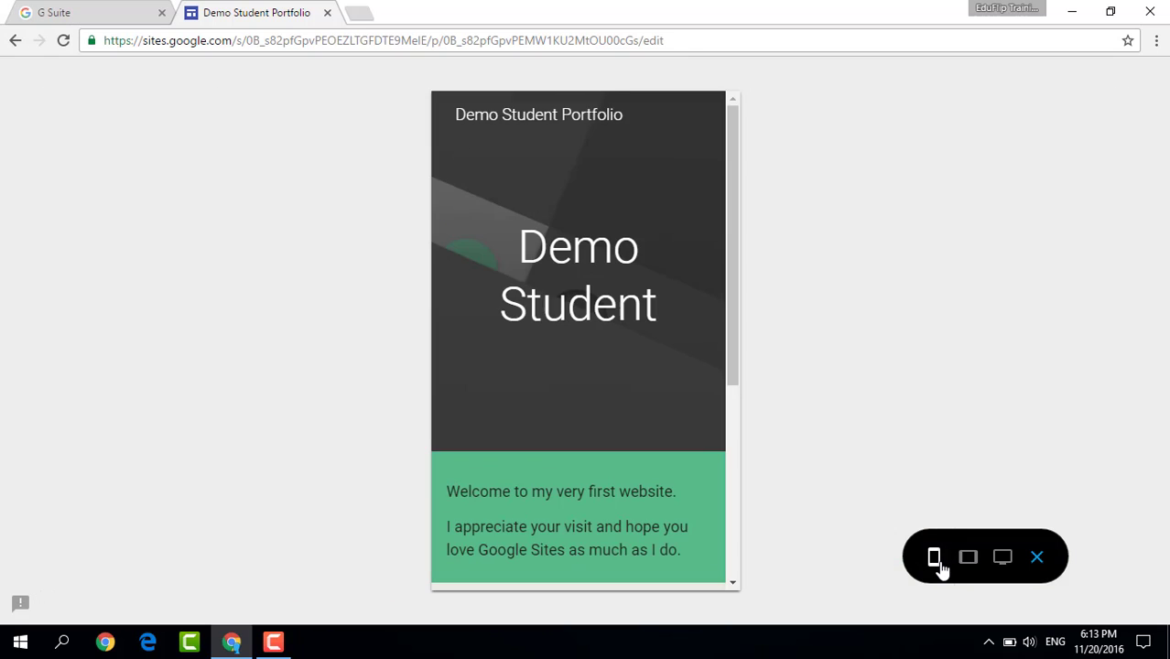
scroll(699, 350, down, 5)
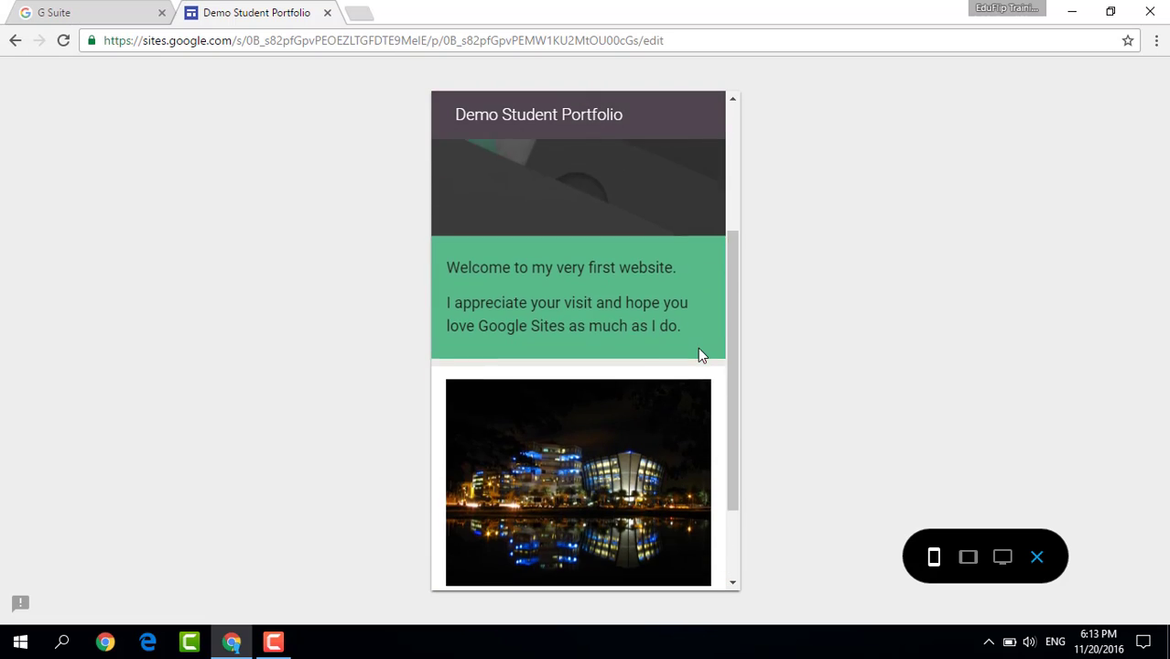
scroll(697, 347, up, 5)
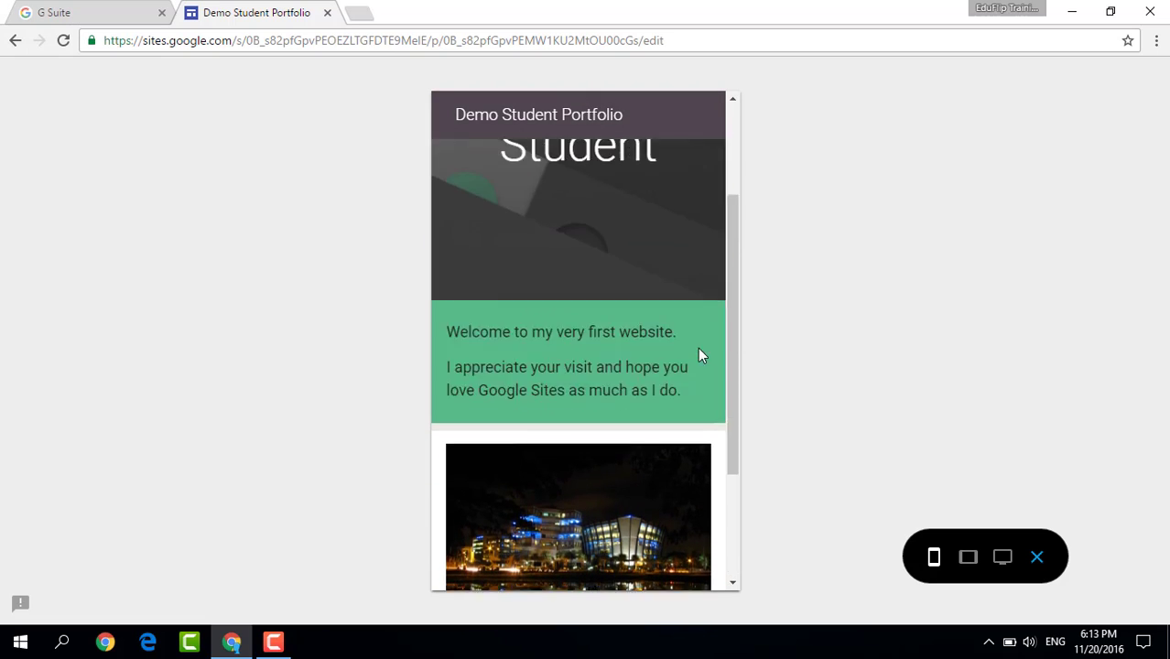
scroll(699, 346, down, 5)
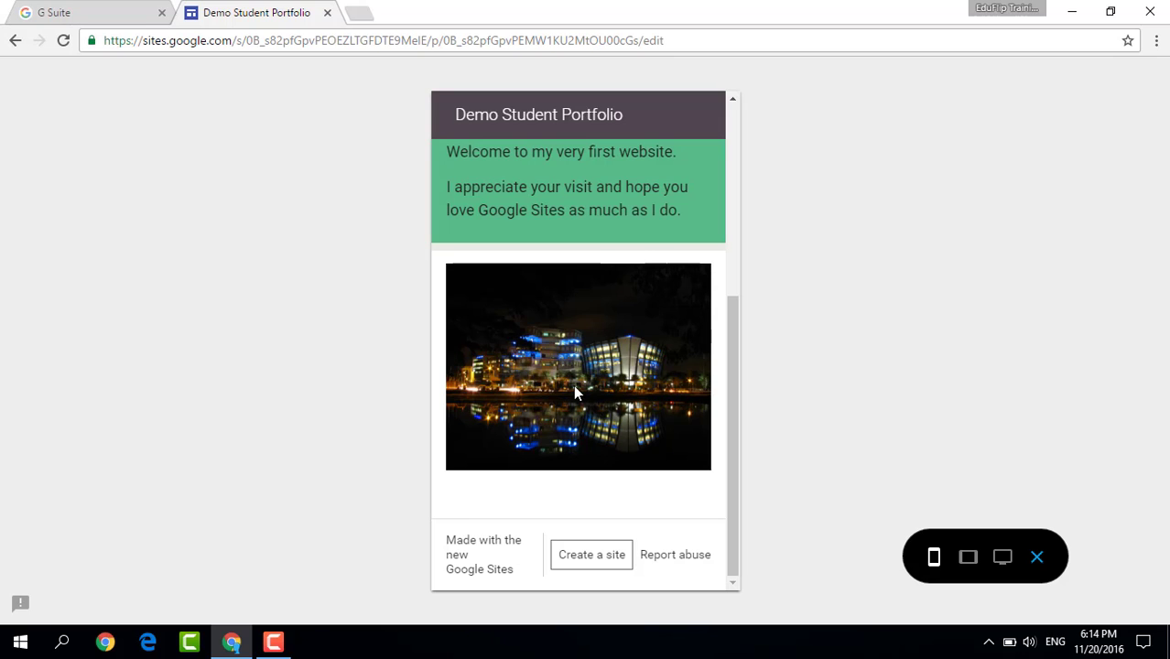
scroll(574, 386, up, 5)
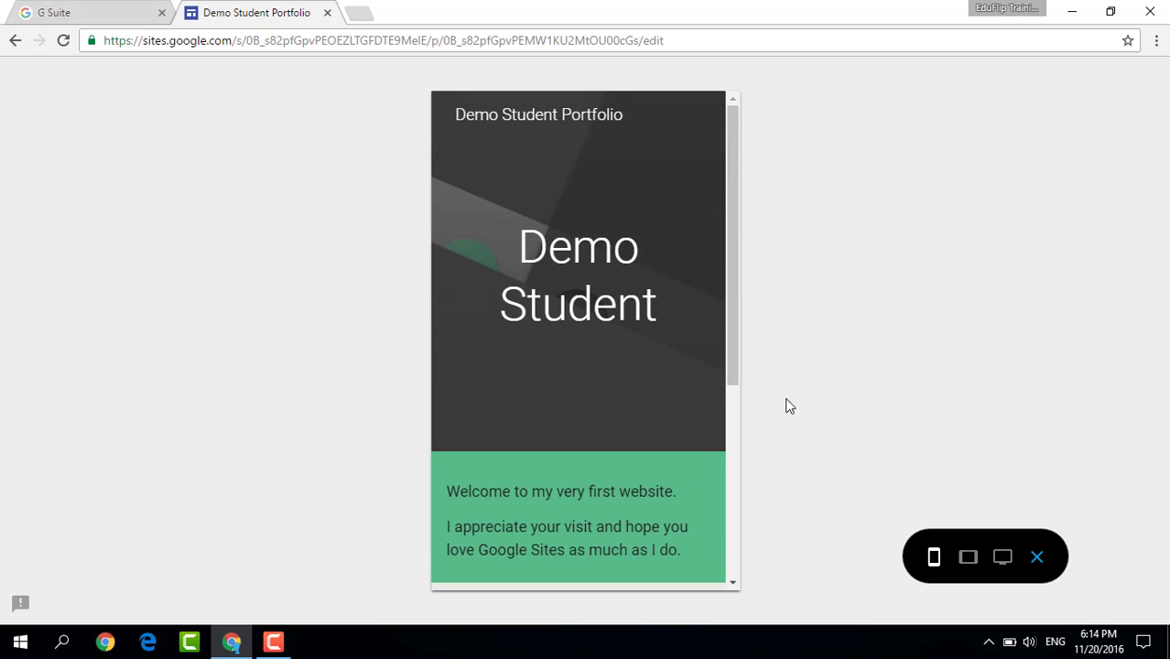
click(1037, 560)
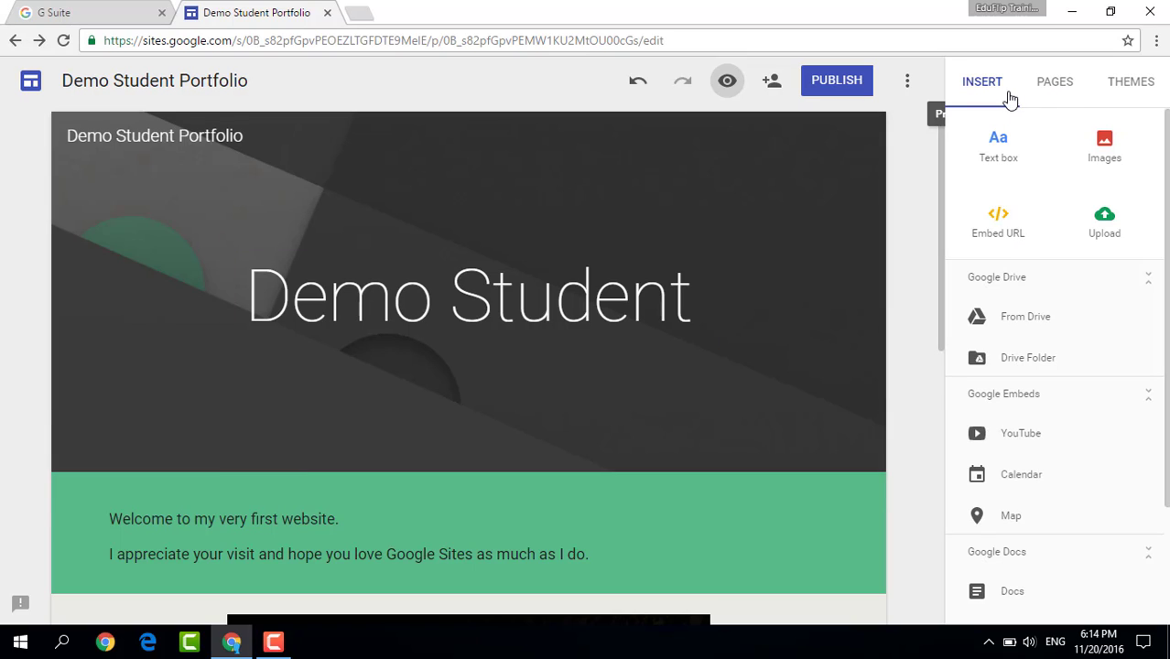
Create a page titled 'Contact ME' from the Pages panel, linked beside Home
click(1056, 84)
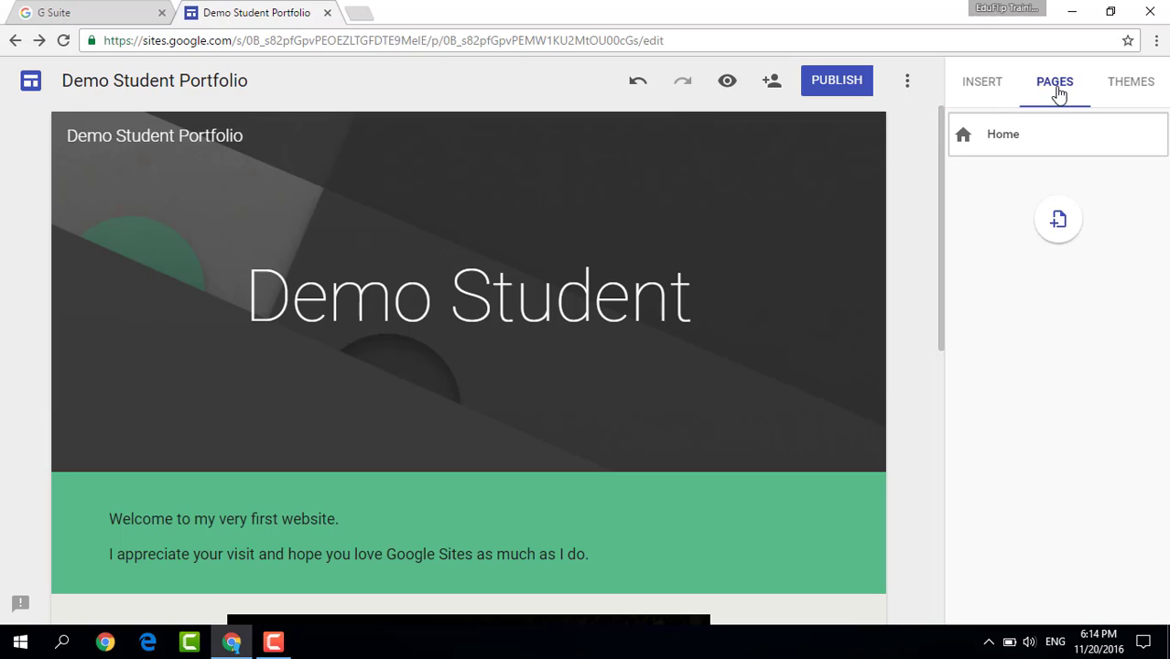
click(1060, 222)
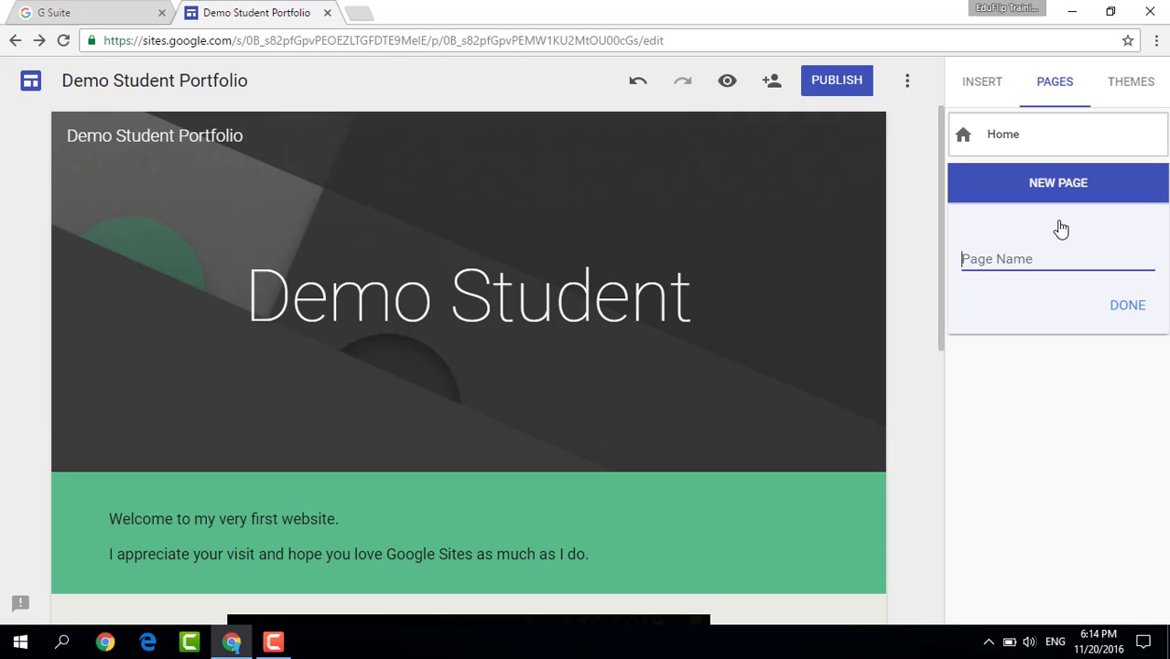
text(Contact ME)
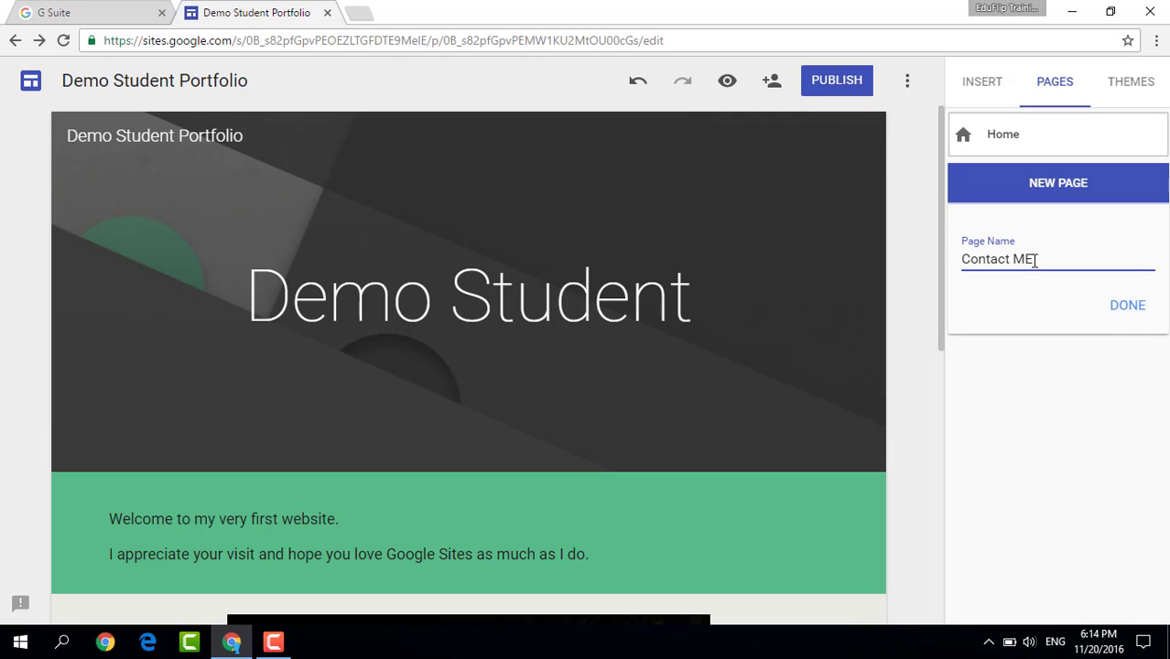
click(1125, 311)
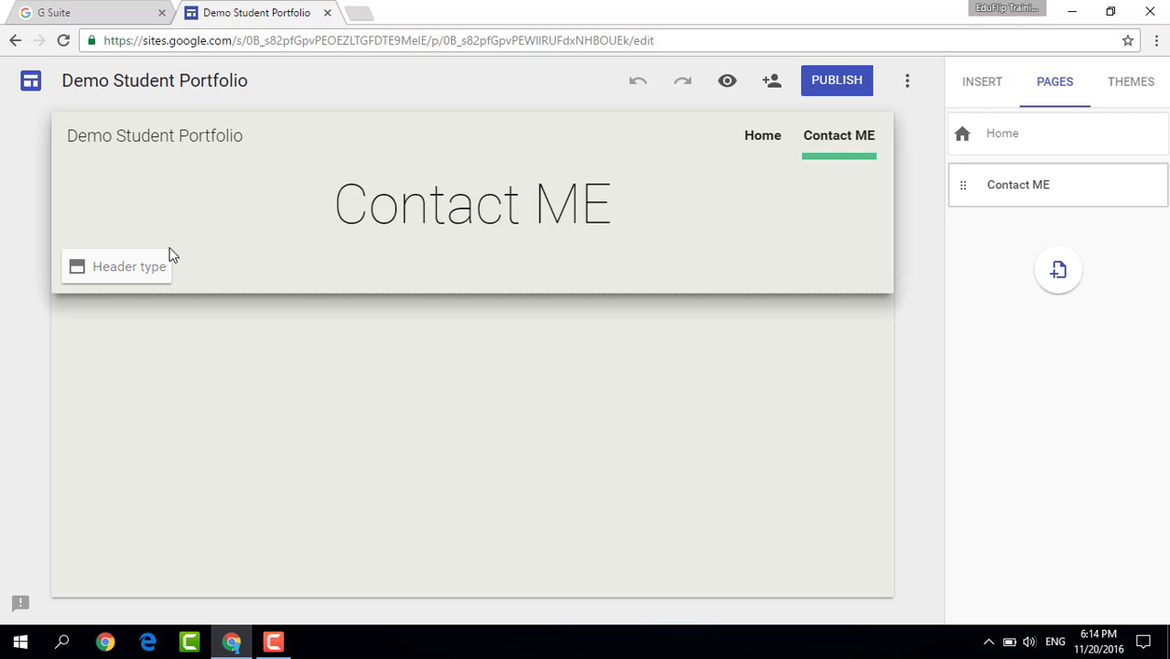
Change the Contact ME header type to Banner, showing the dark background image
click(138, 268)
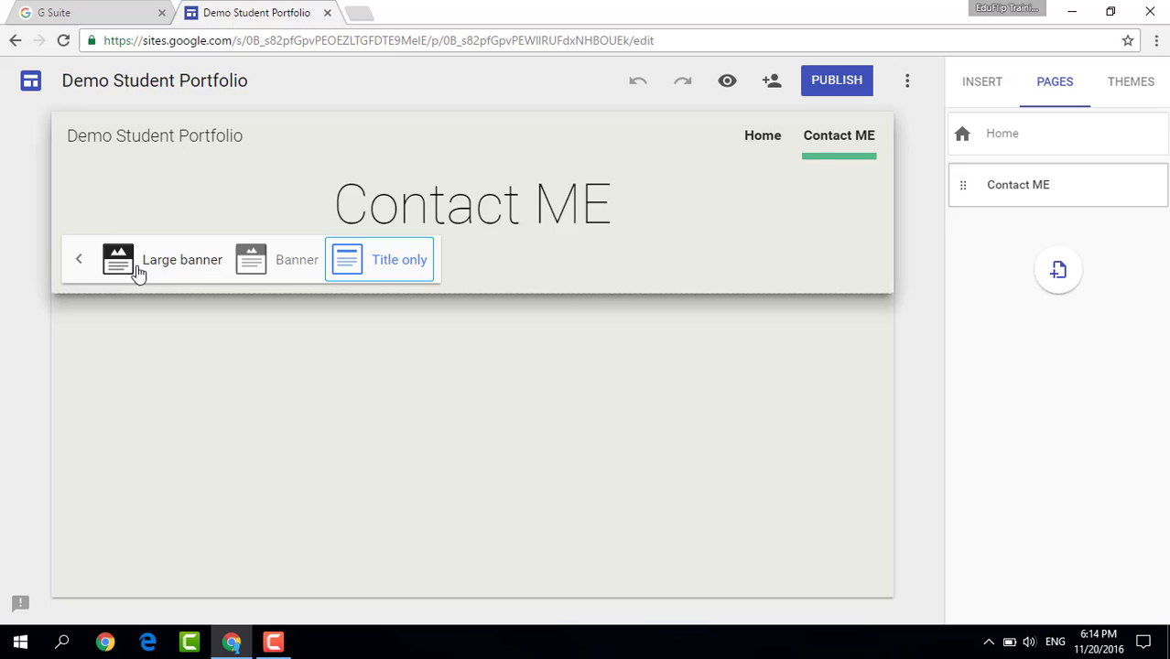
click(281, 265)
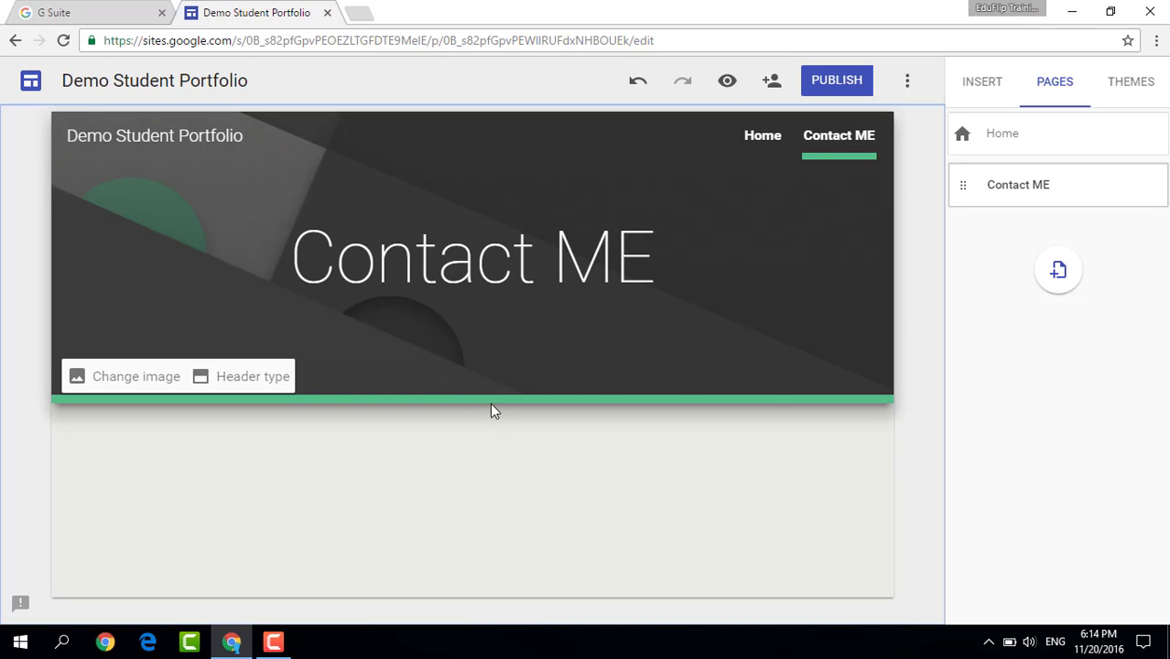
Embed the Blank Quiz Google Form below the Contact ME banner via the Insert panel's Forms picker
click(992, 83)
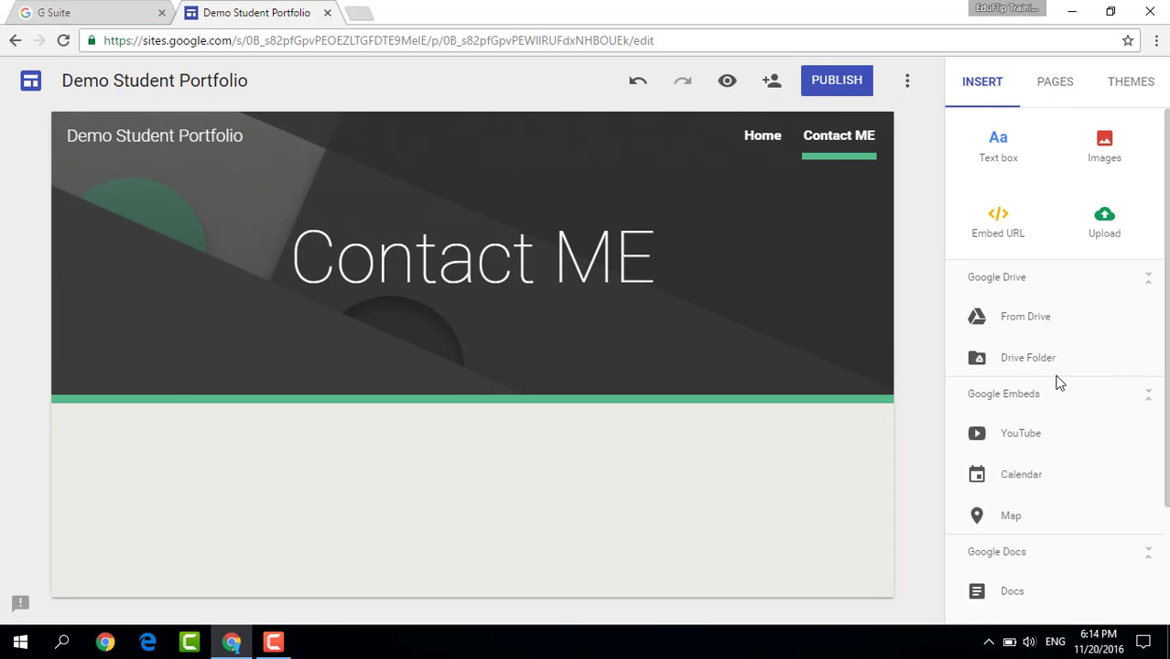
scroll(1060, 383, down, 3)
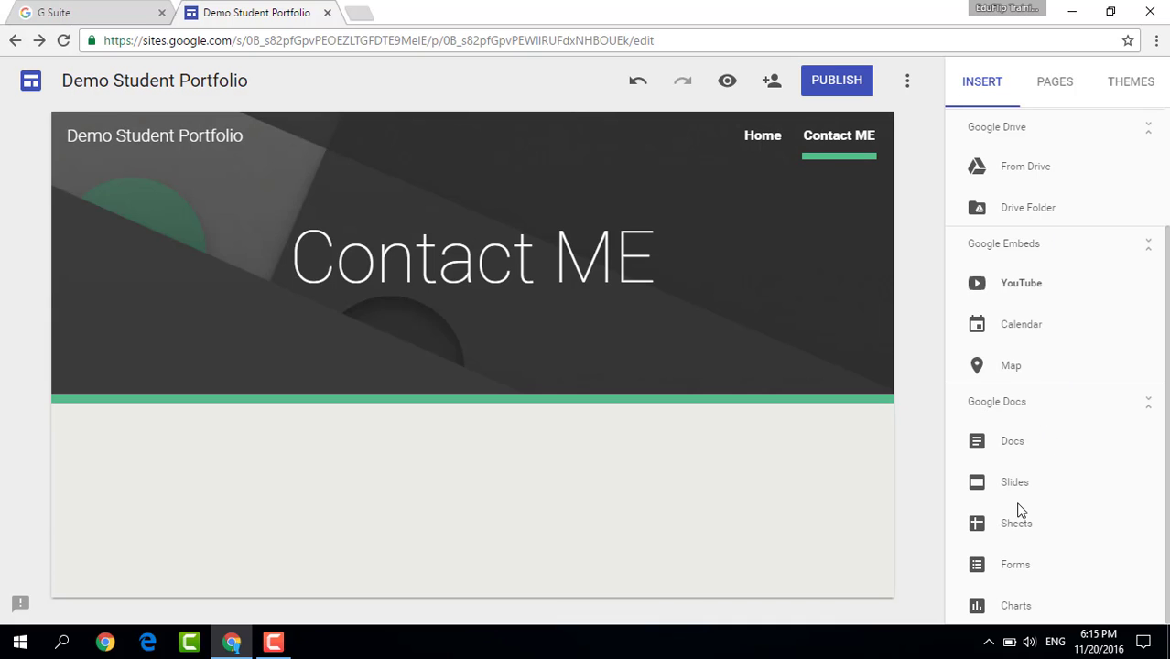
click(1026, 566)
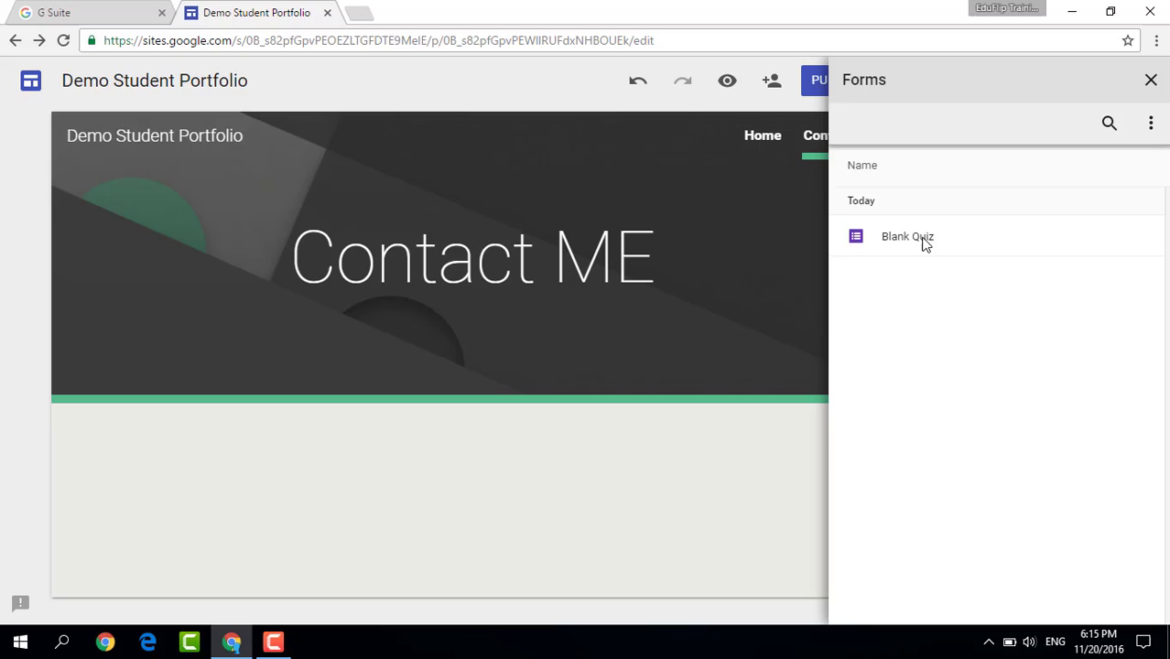
click(924, 240)
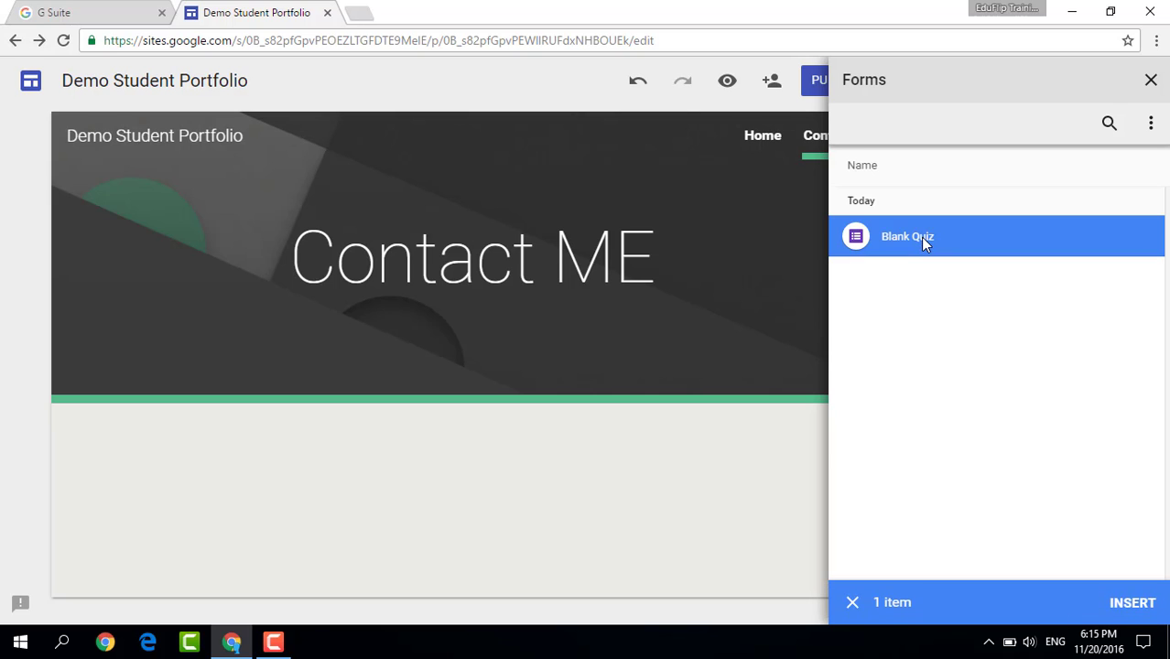
click(924, 240)
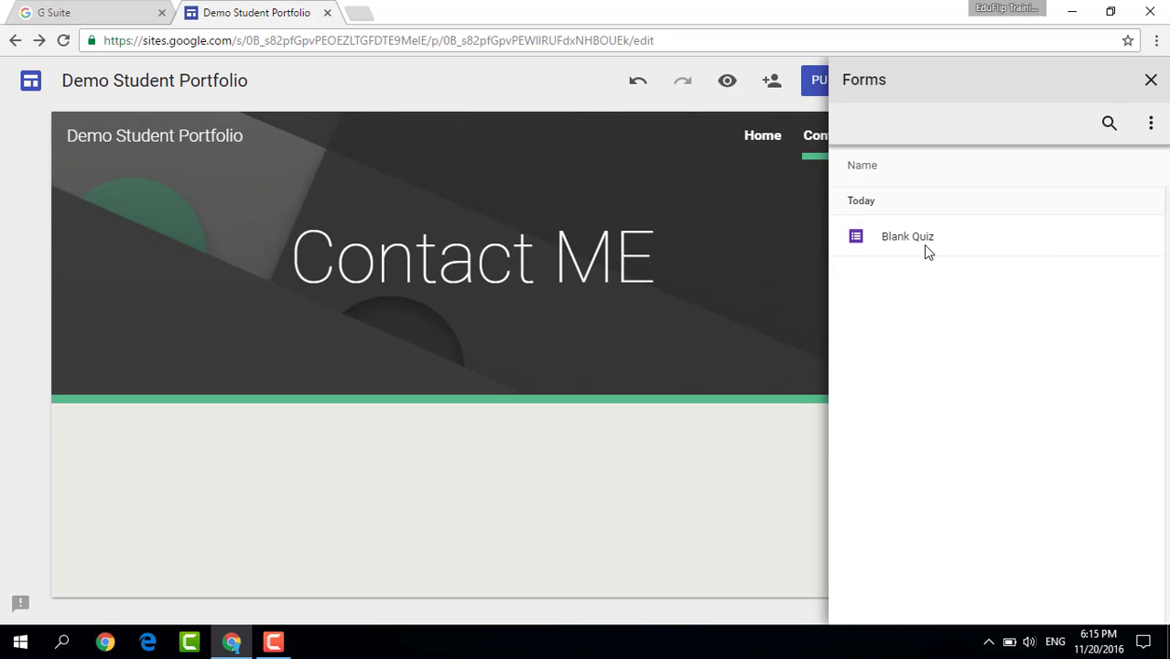
double_click(925, 240)
click(710, 329)
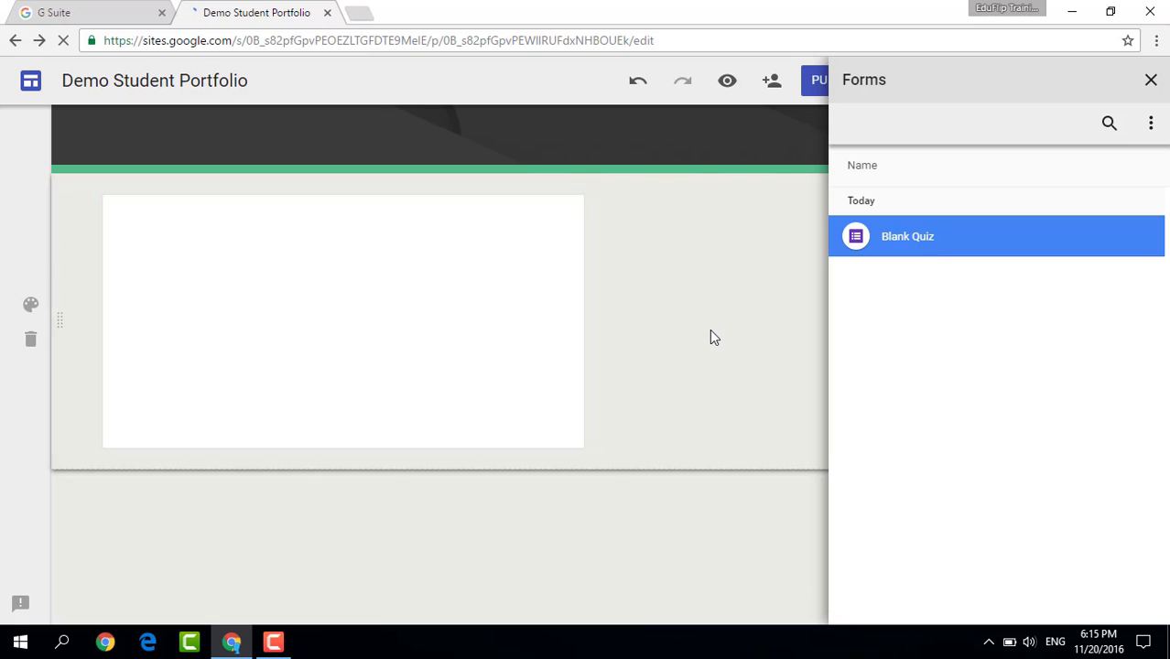
scroll(714, 338, up, 2)
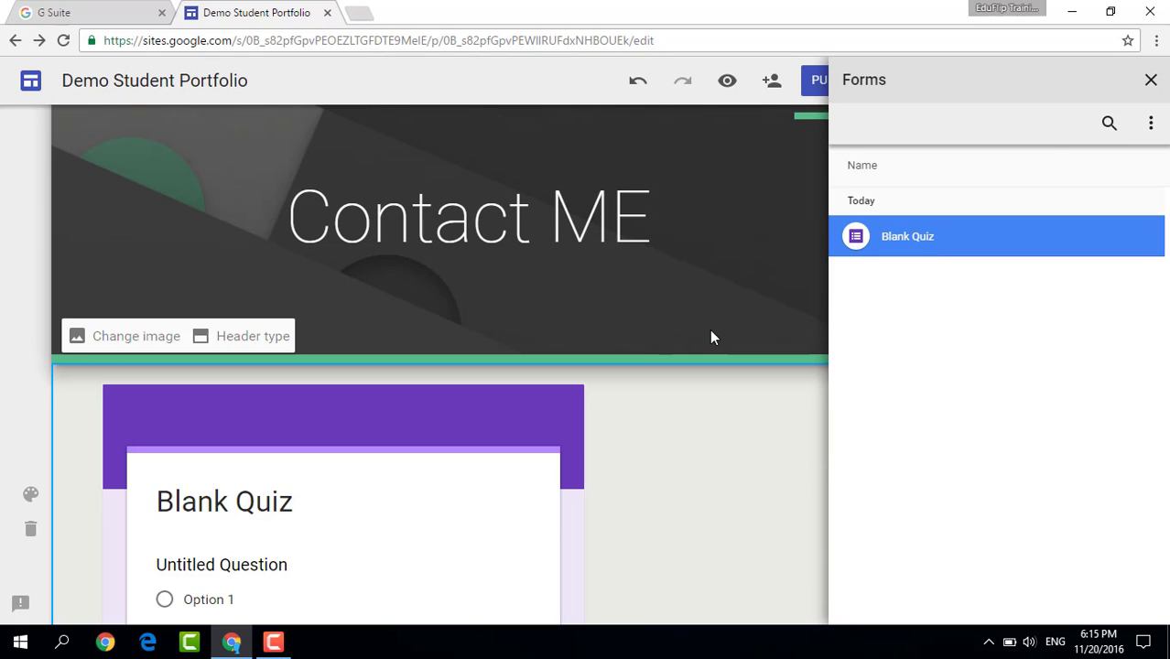
Drag the embedded Blank Quiz's corner so it spans nearly the full page width
click(1152, 81)
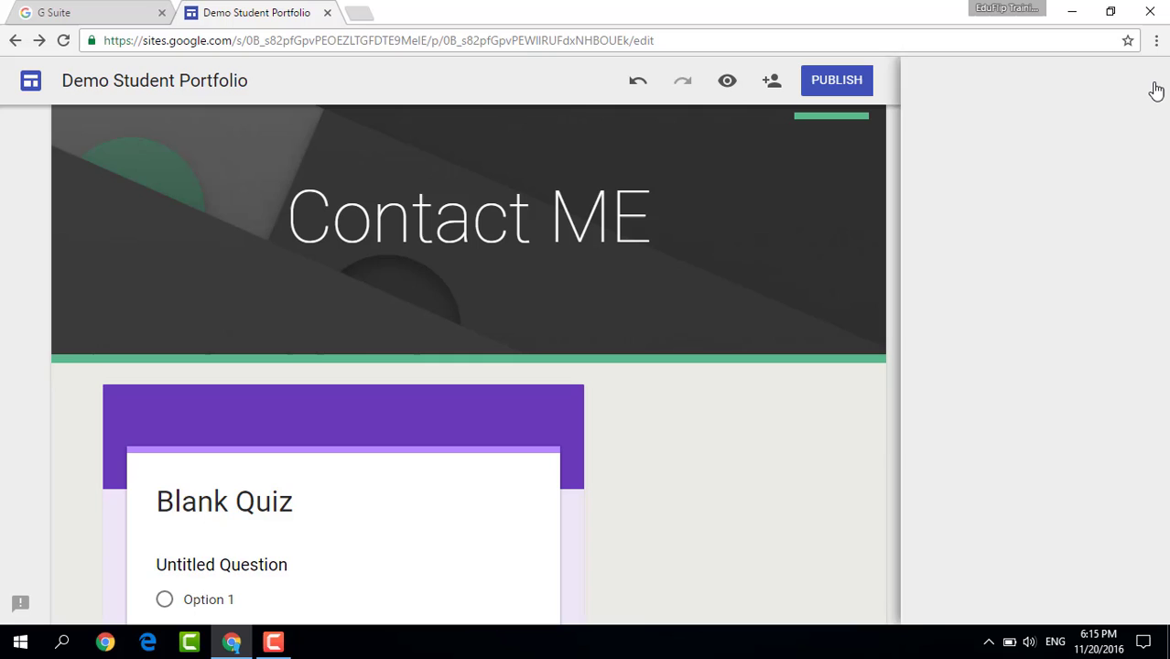
scroll(689, 498, down, 3)
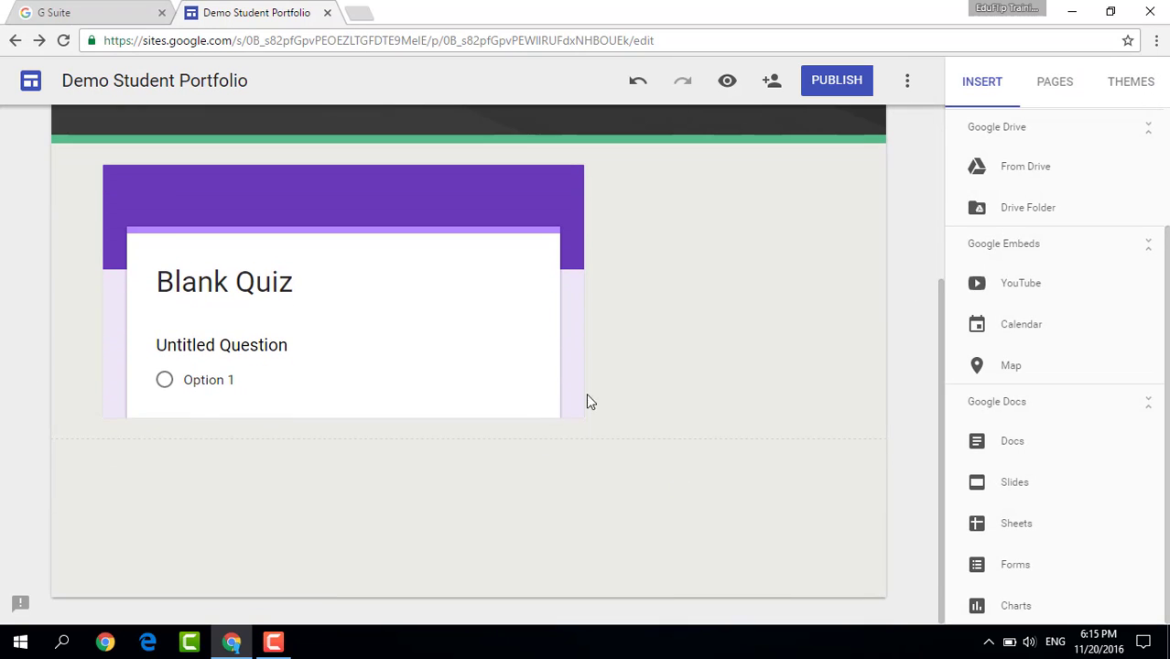
click(532, 345)
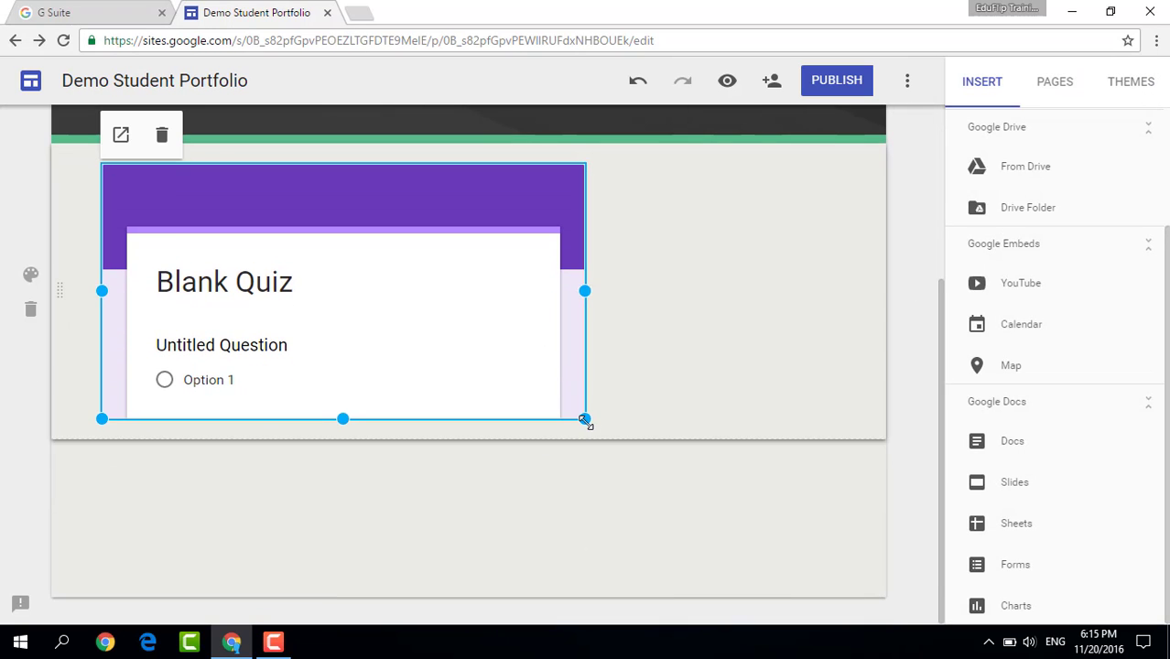
drag(585, 421, 796, 566)
scroll(676, 388, up, 2)
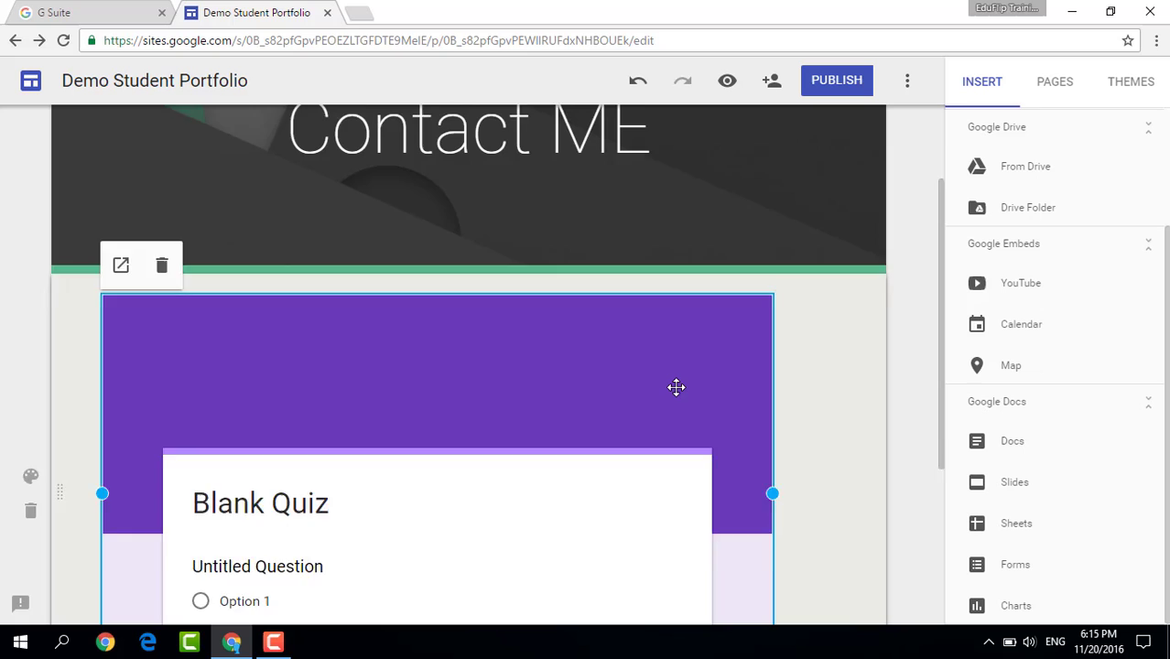
scroll(675, 388, down, 3)
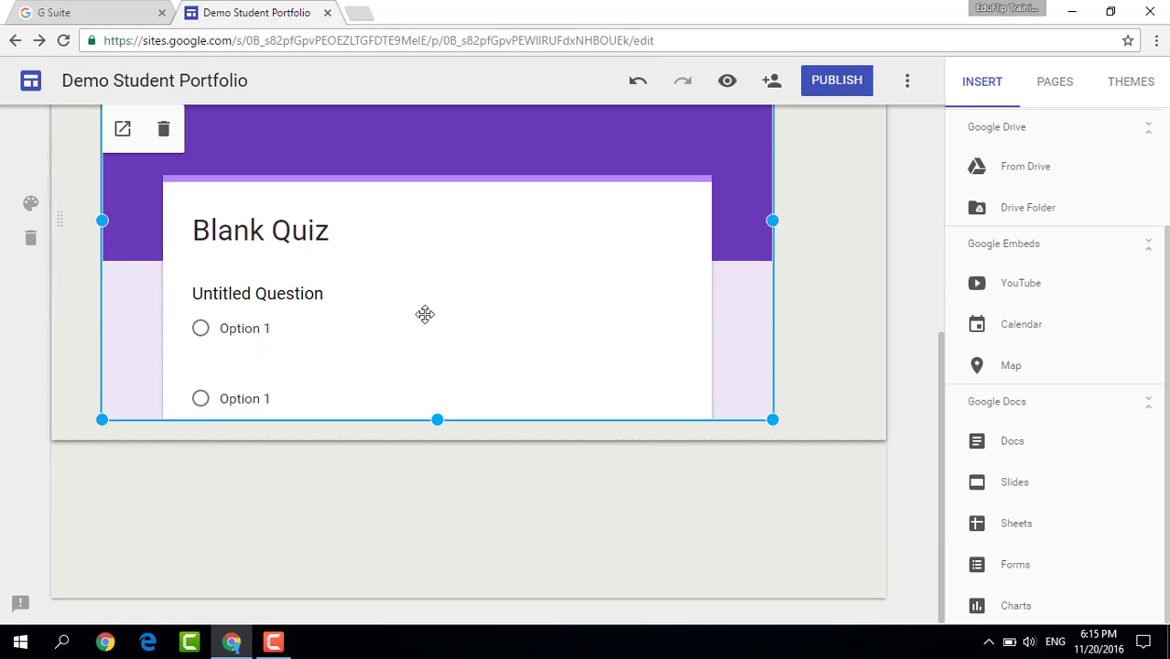
scroll(423, 313, up, 3)
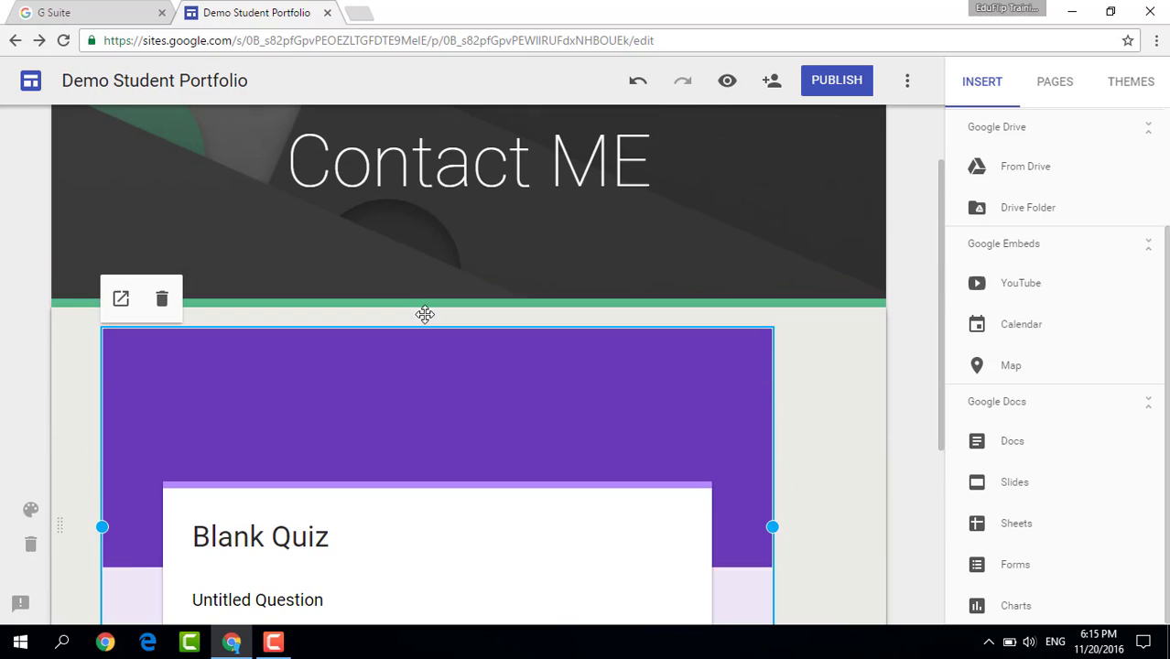
Preview the Contact ME page at phone width, scrolling through the embedded quiz
click(729, 93)
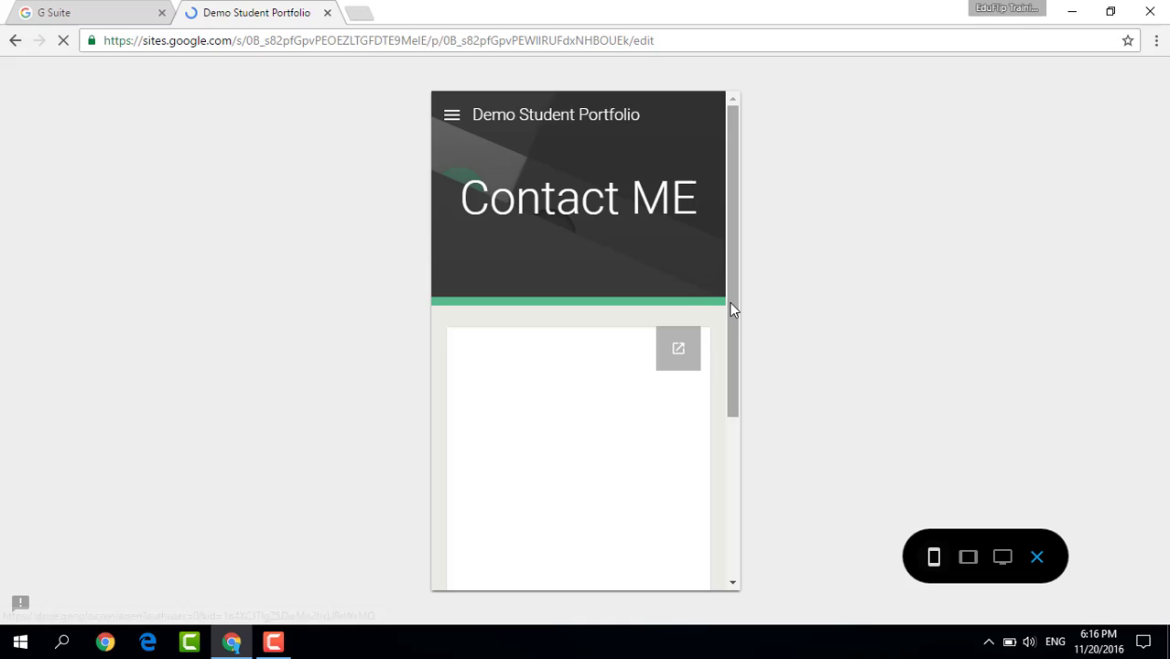
drag(732, 303, 729, 424)
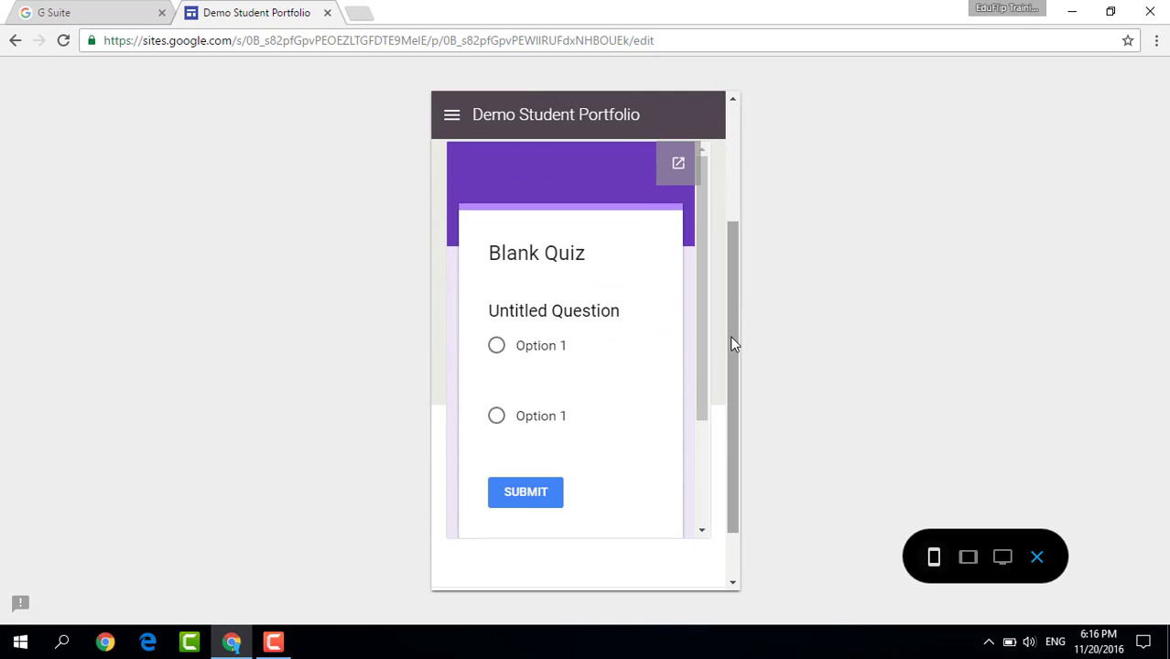
drag(730, 335, 699, 114)
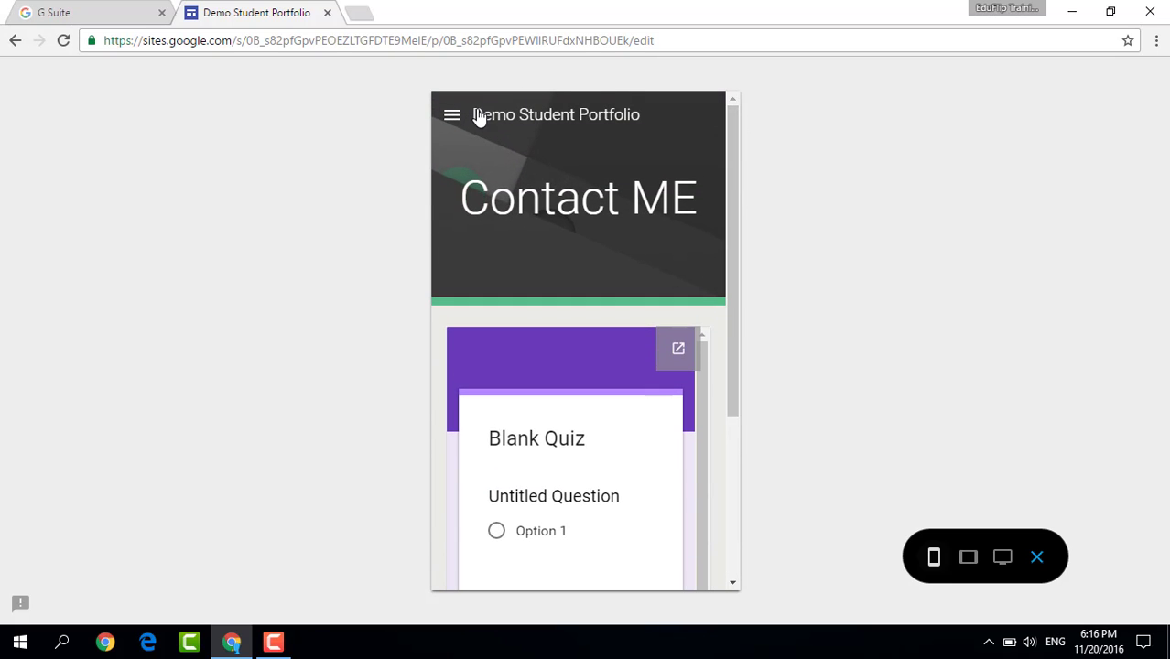
Go to the Home page through the preview's hamburger menu
click(452, 119)
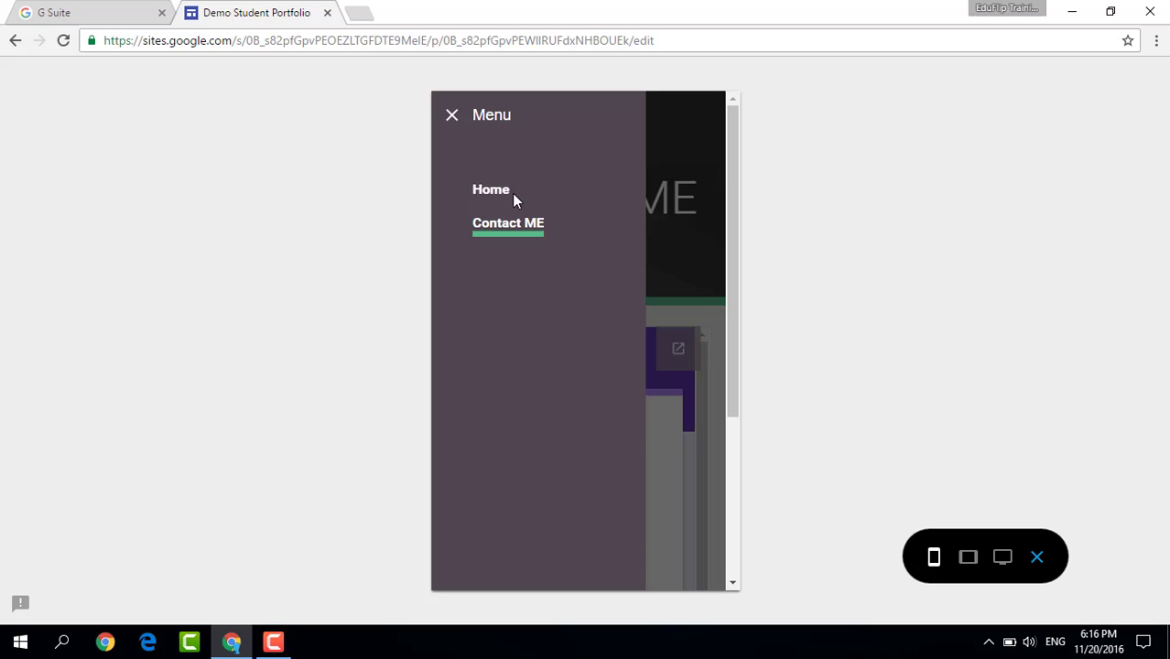
click(501, 201)
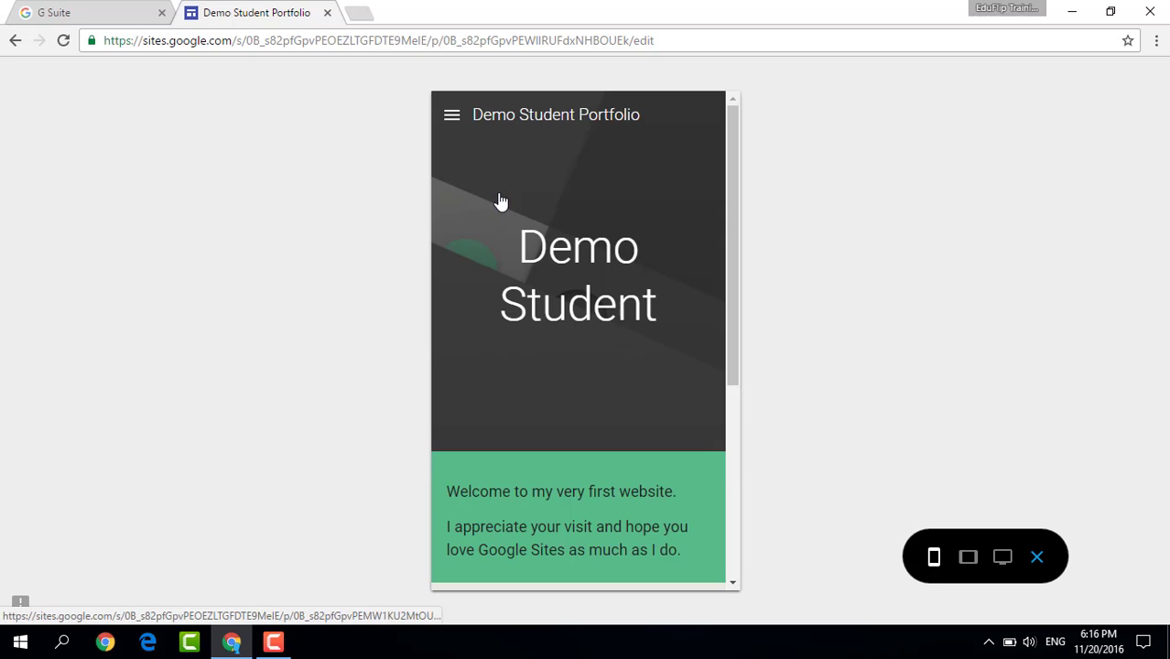
scroll(583, 380, down, 4)
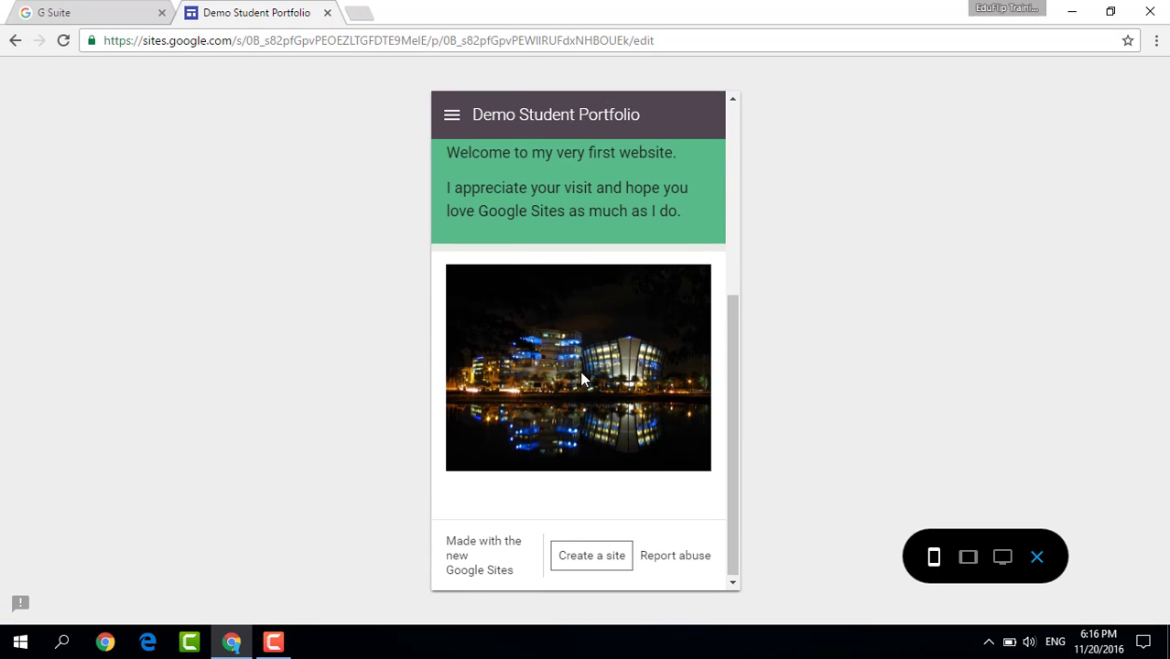
scroll(582, 379, up, 5)
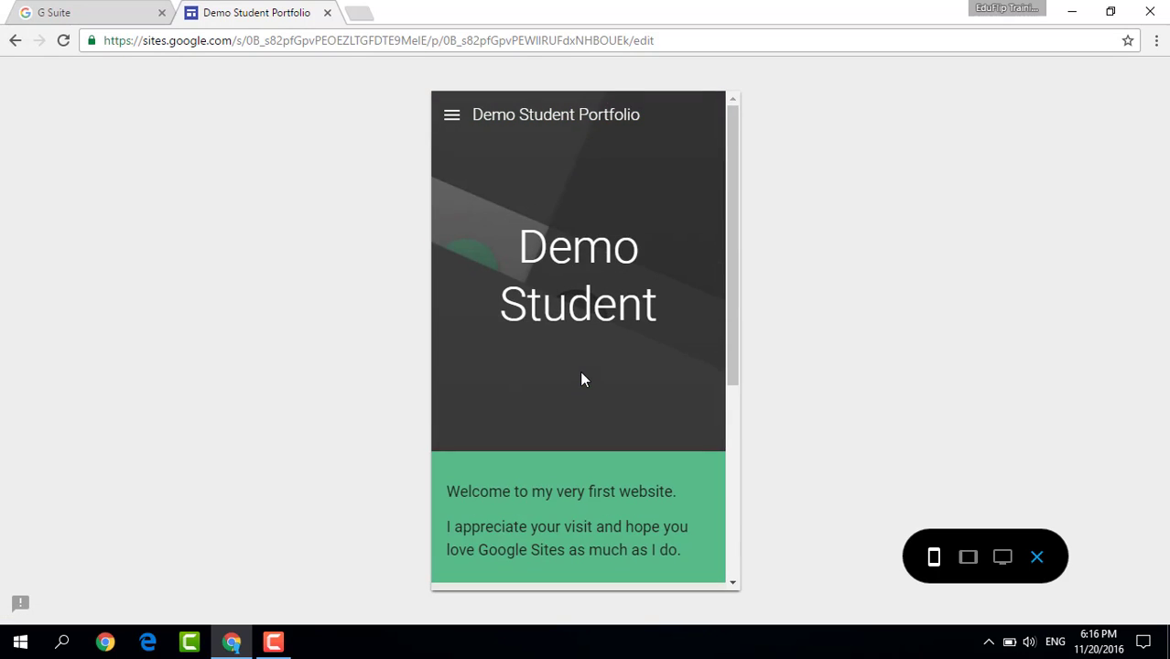
Switch the preview to tablet width and scroll through the Contact ME page's embedded quiz
click(969, 558)
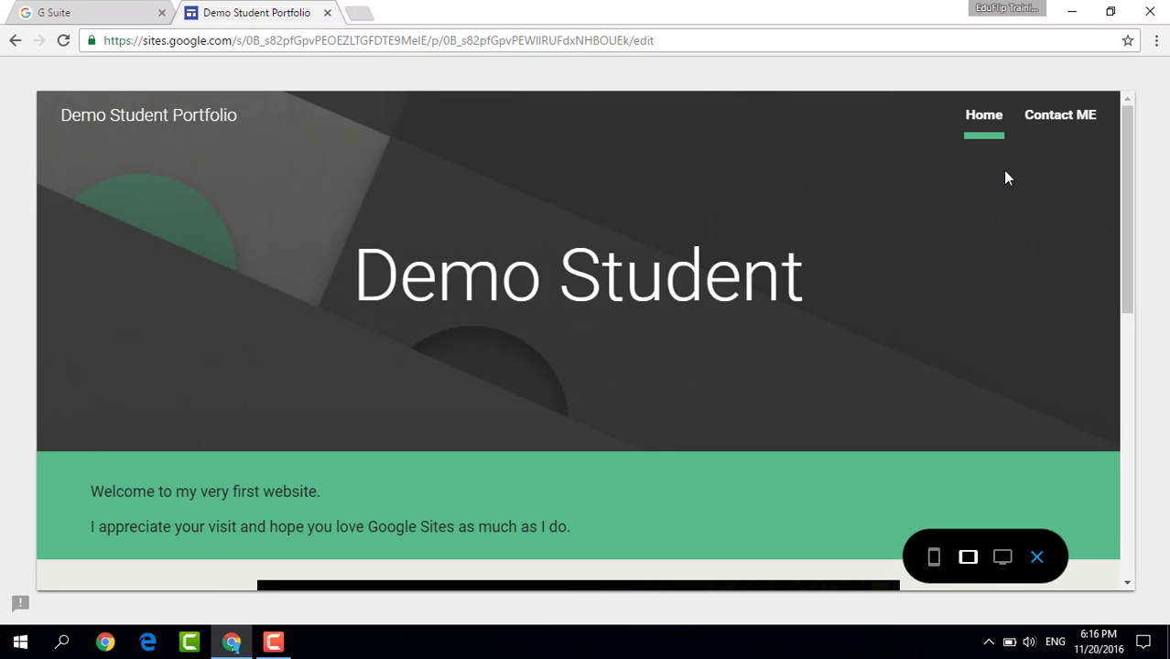
click(1055, 136)
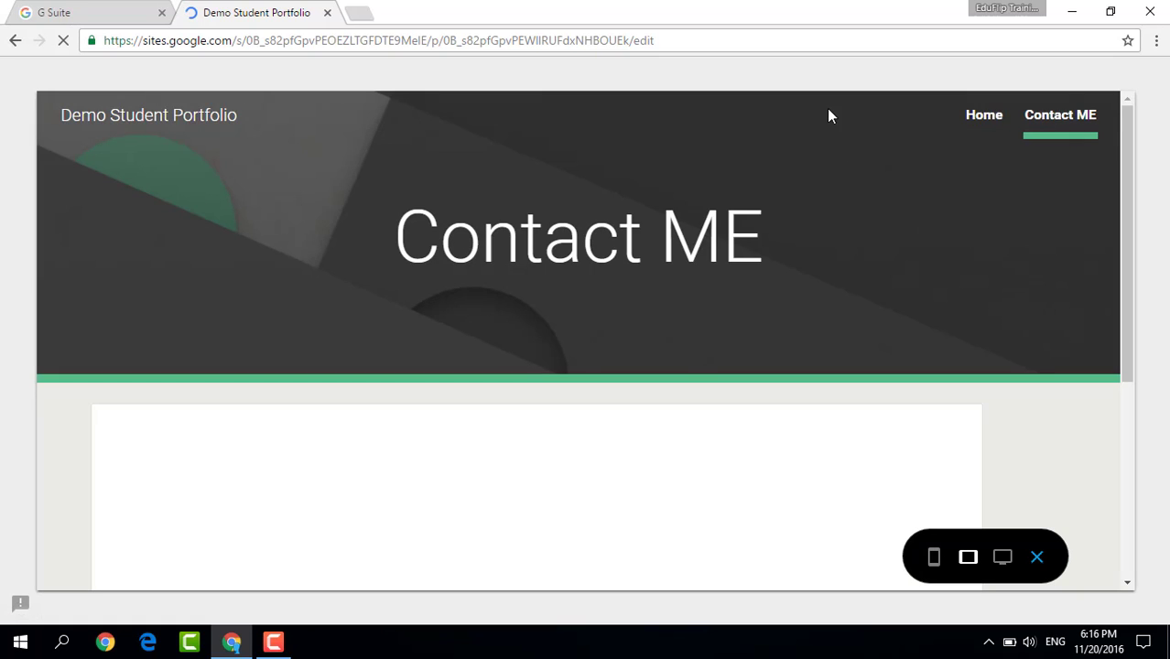
scroll(651, 246, down, 5)
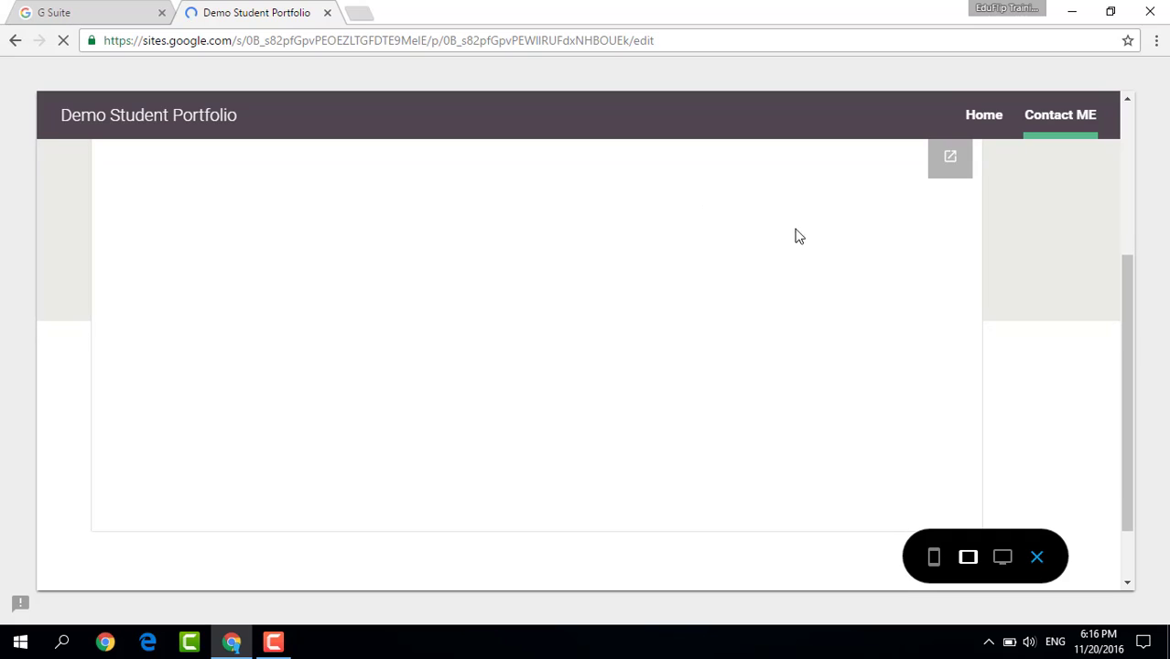
scroll(844, 347, down, 3)
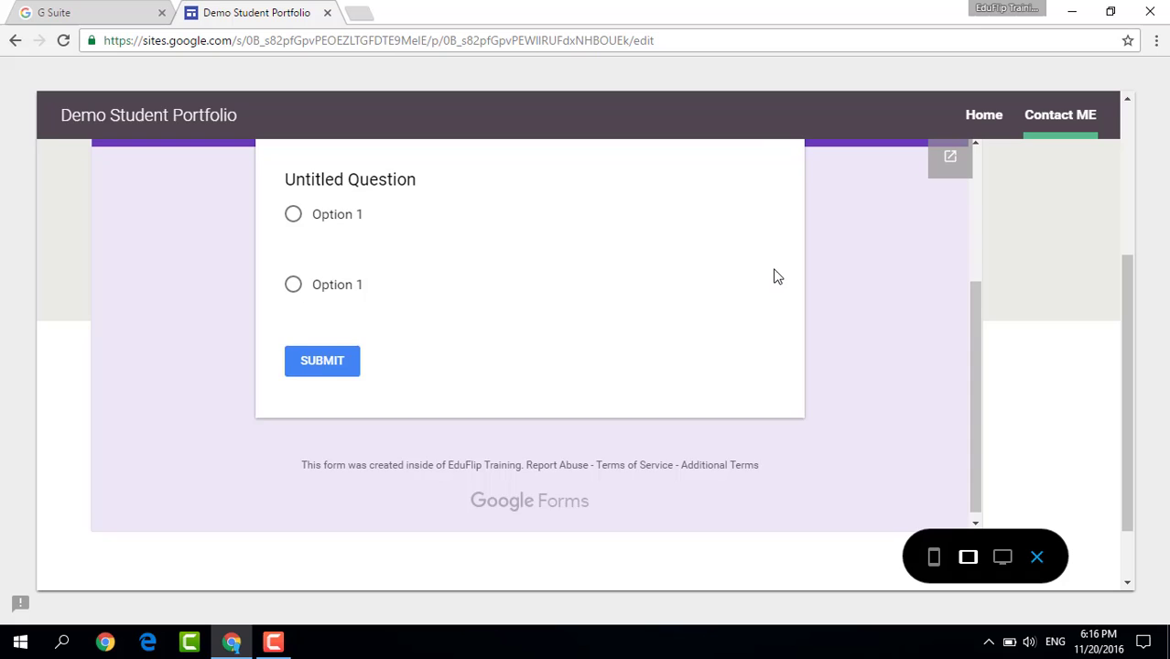
scroll(777, 276, up, 5)
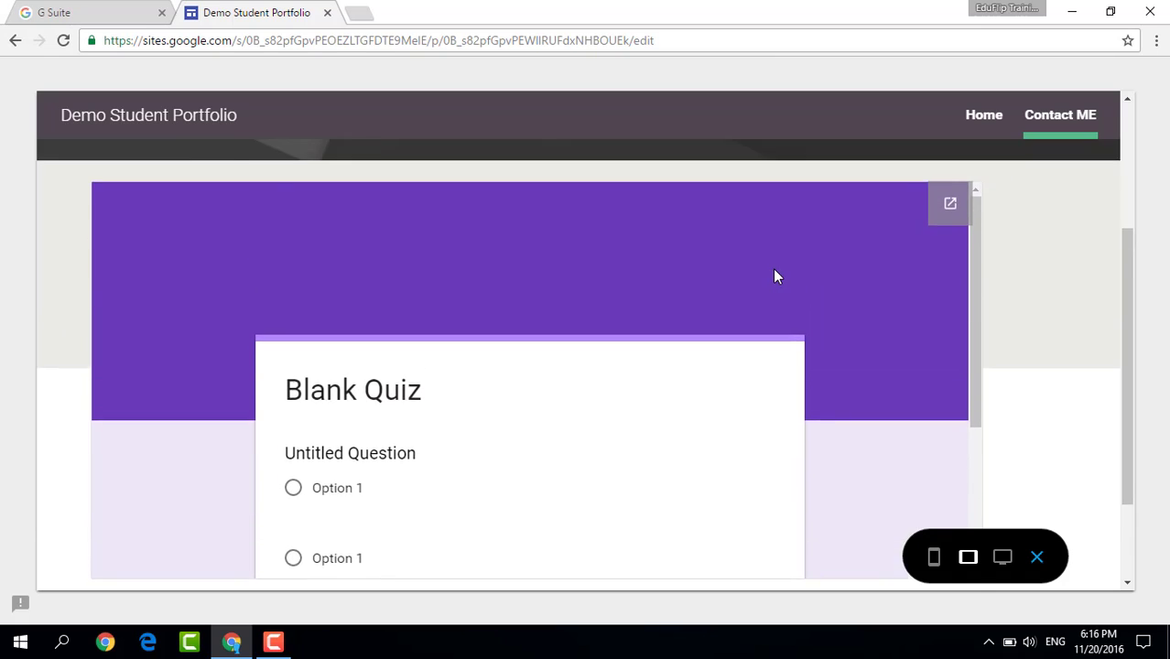
scroll(775, 277, up, 2)
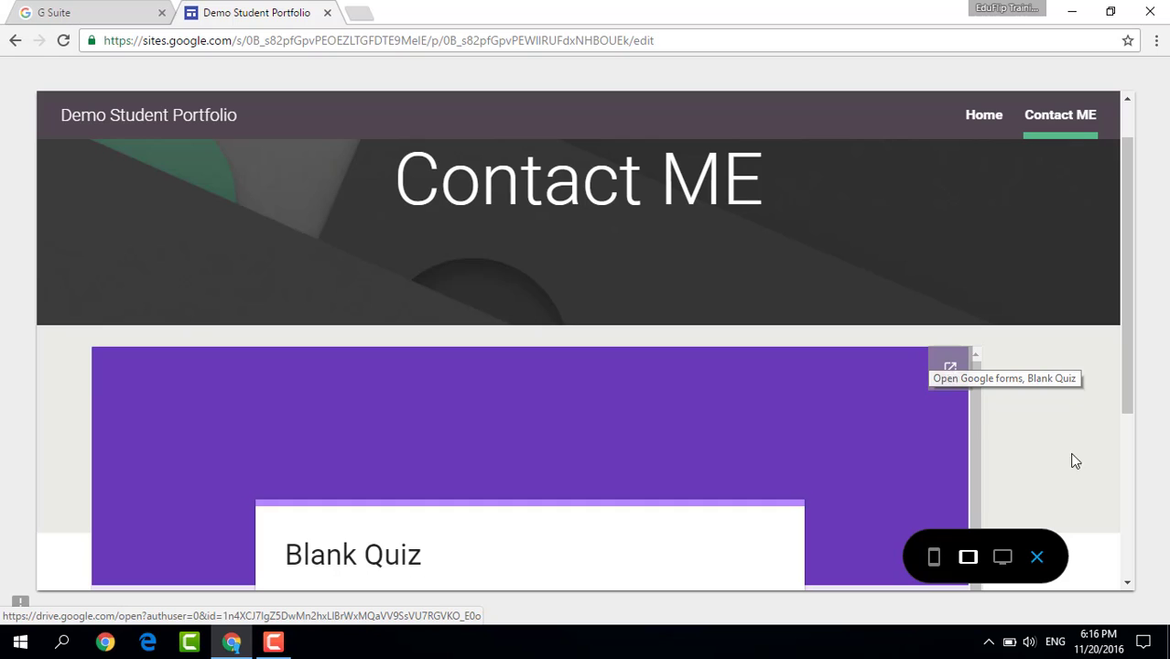
Switch the preview to desktop width and visit Home, then Contact ME, from the top navigation
click(1004, 563)
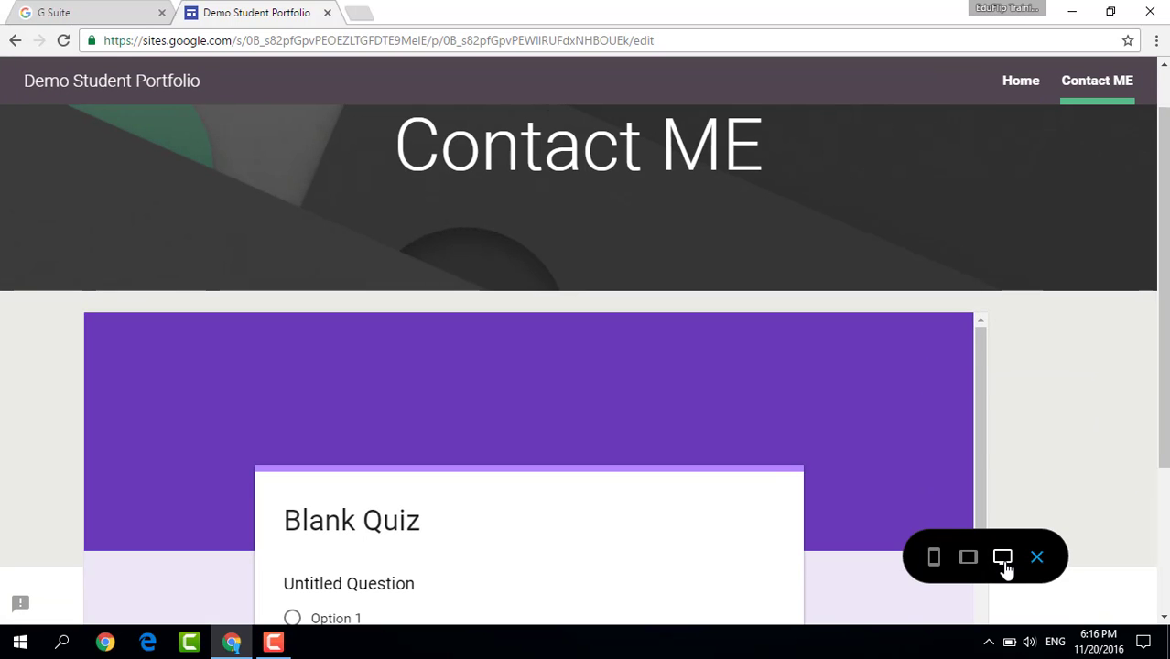
scroll(954, 168, up, 1)
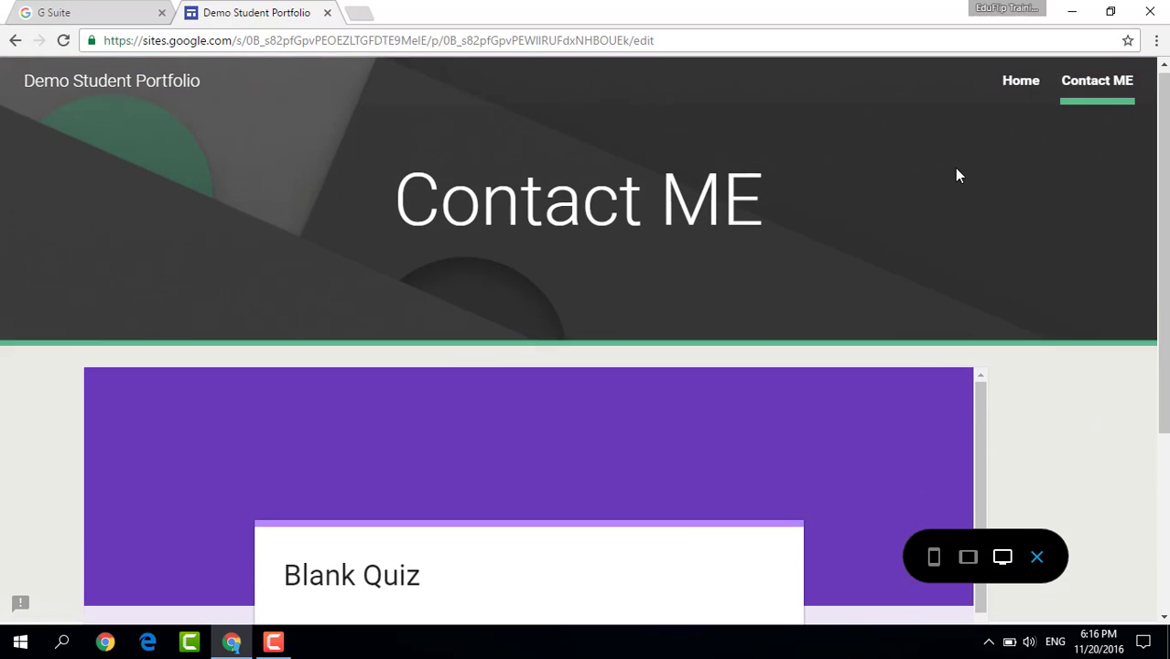
click(1023, 97)
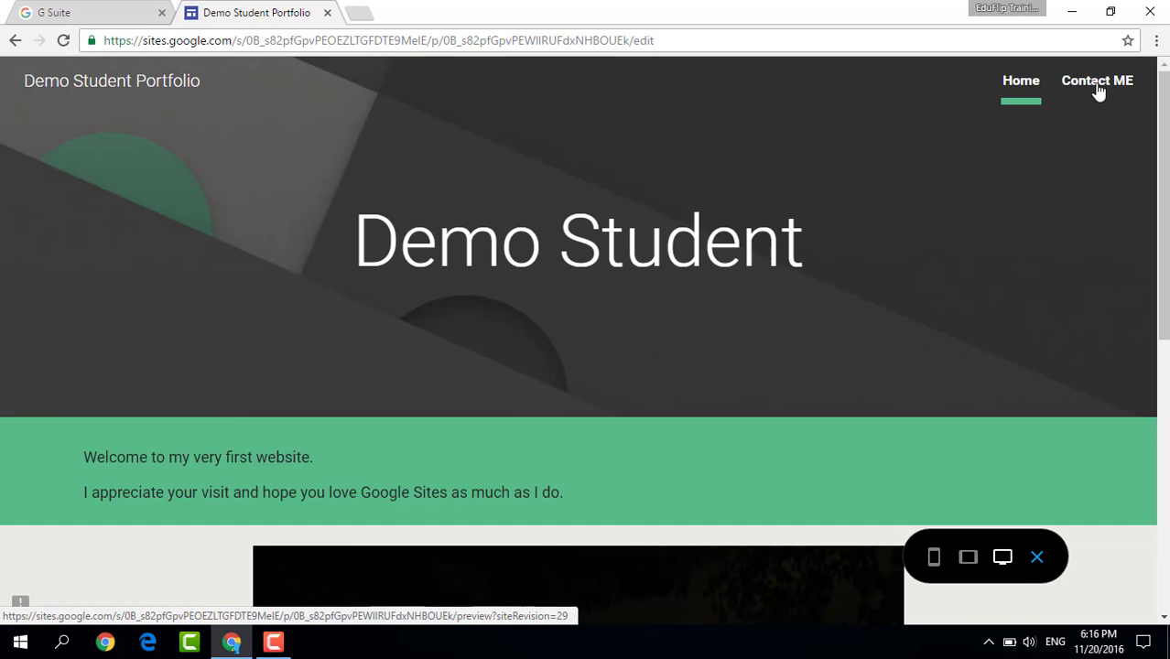
click(1098, 83)
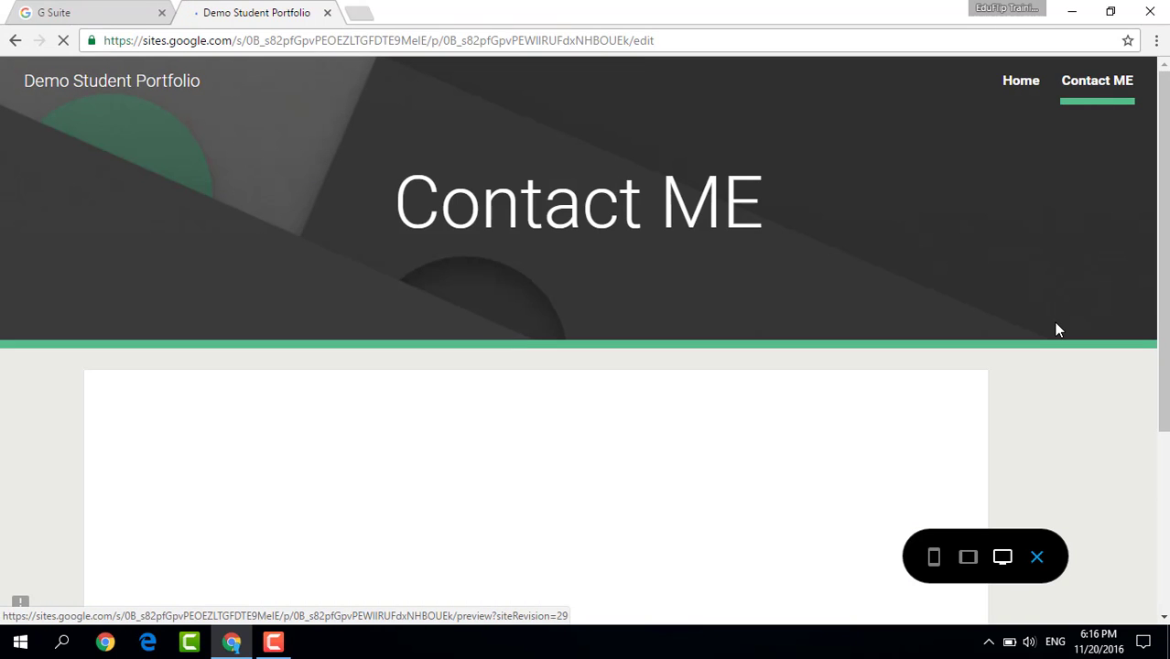